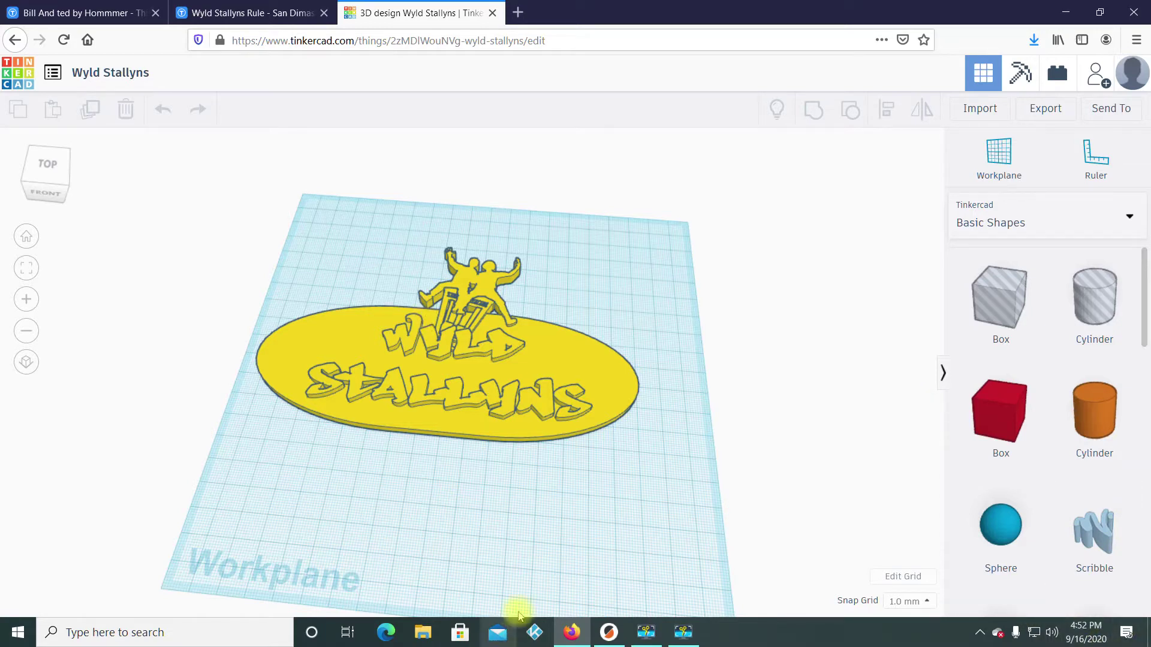
Orbit the plaque to a front view, then bring up the Thingiverse 'Bill And ted' model page
left_click(503, 484)
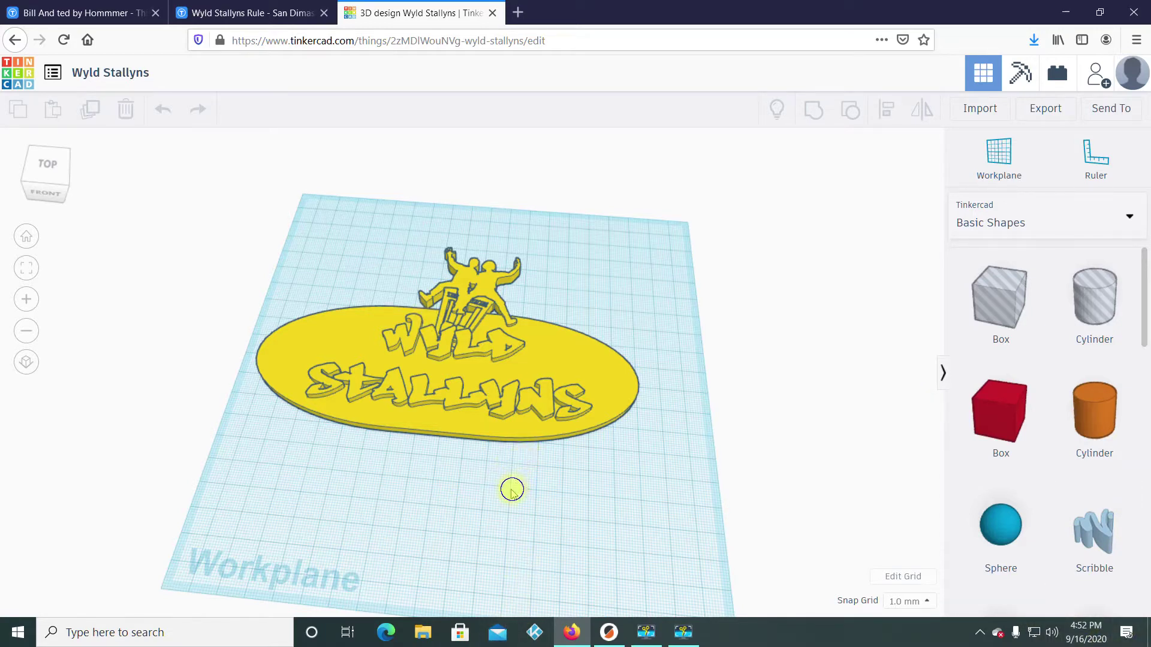
mouse_move(512, 490)
right_mouse_down()
mouse_move(524, 450)
mouse_move(570, 466)
mouse_move(514, 482)
right_mouse_up()
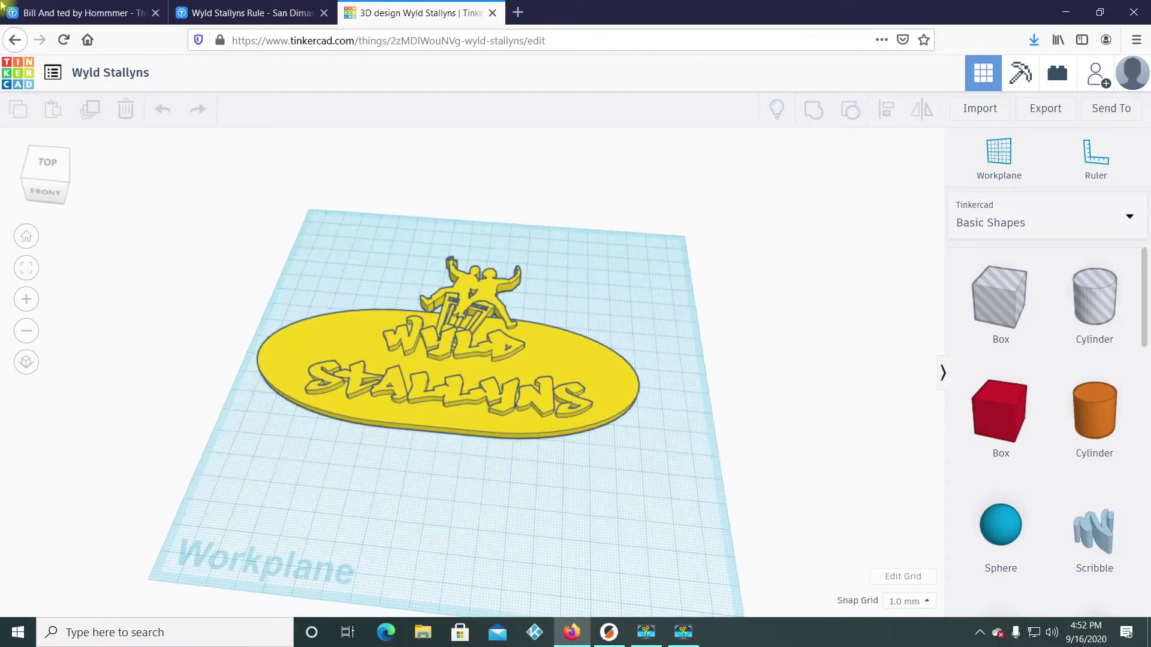
left_click(83, 12)
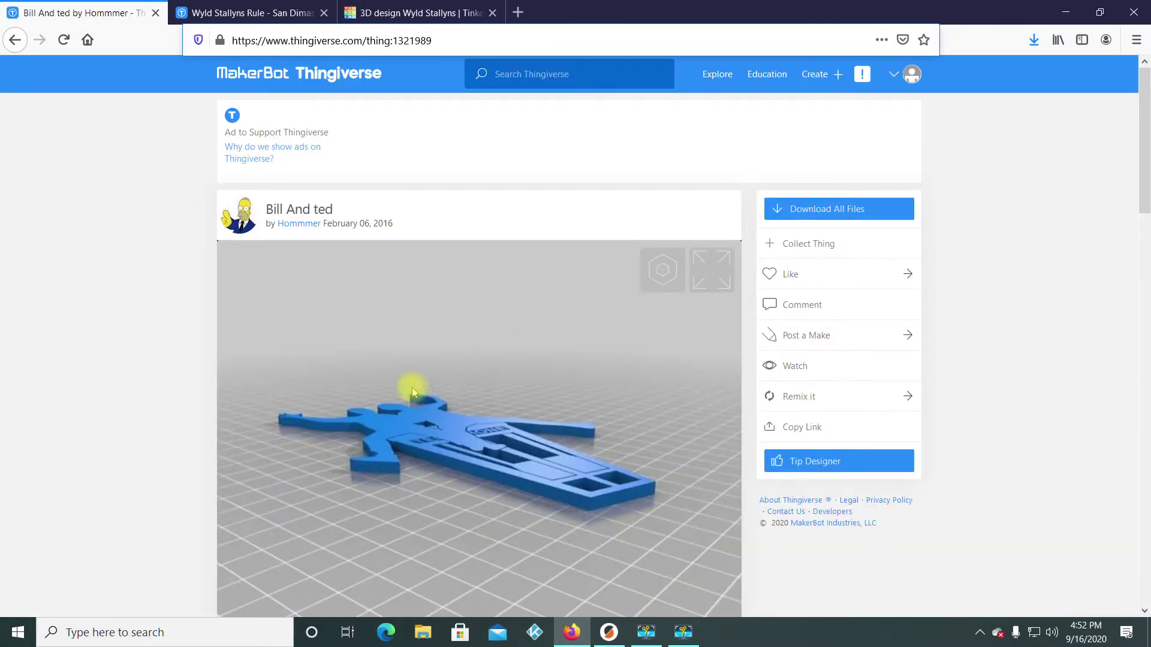
Look over the 'Wyld Stallyns Rule' model page, then return to the '3D design Wyld Stallyns' tab
left_click(260, 12)
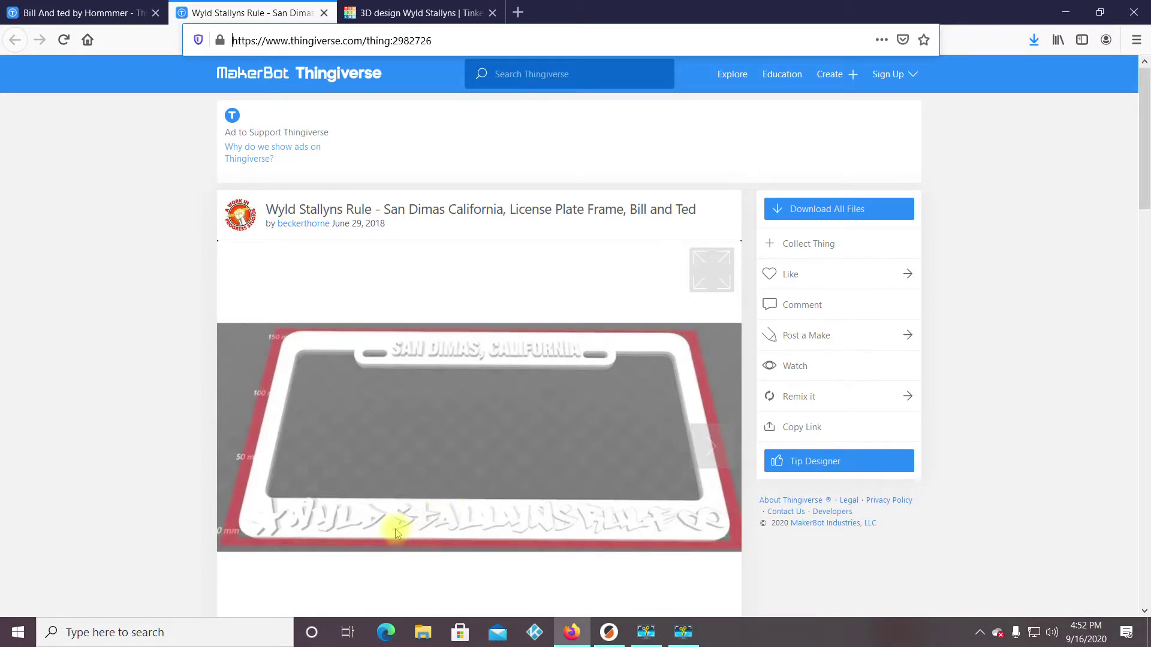
left_click(392, 14)
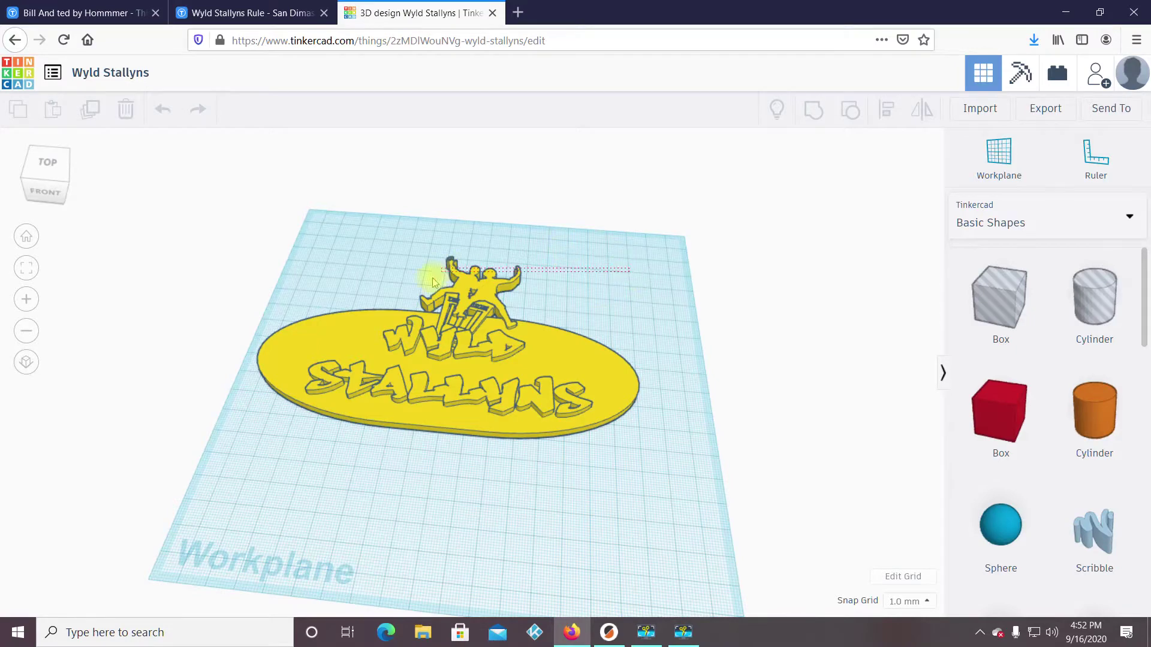
Ungroup the whole plaque into its red base, pink figures and yellow lettering
left_click_drag(250, 473, 252, 475)
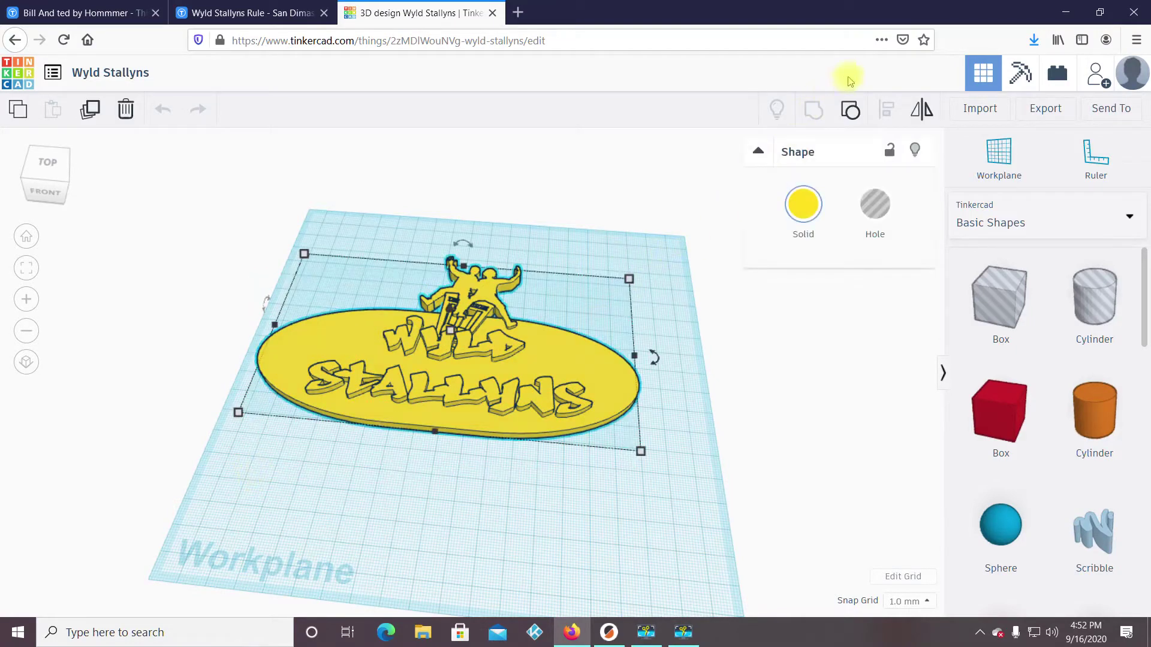
left_click(853, 114)
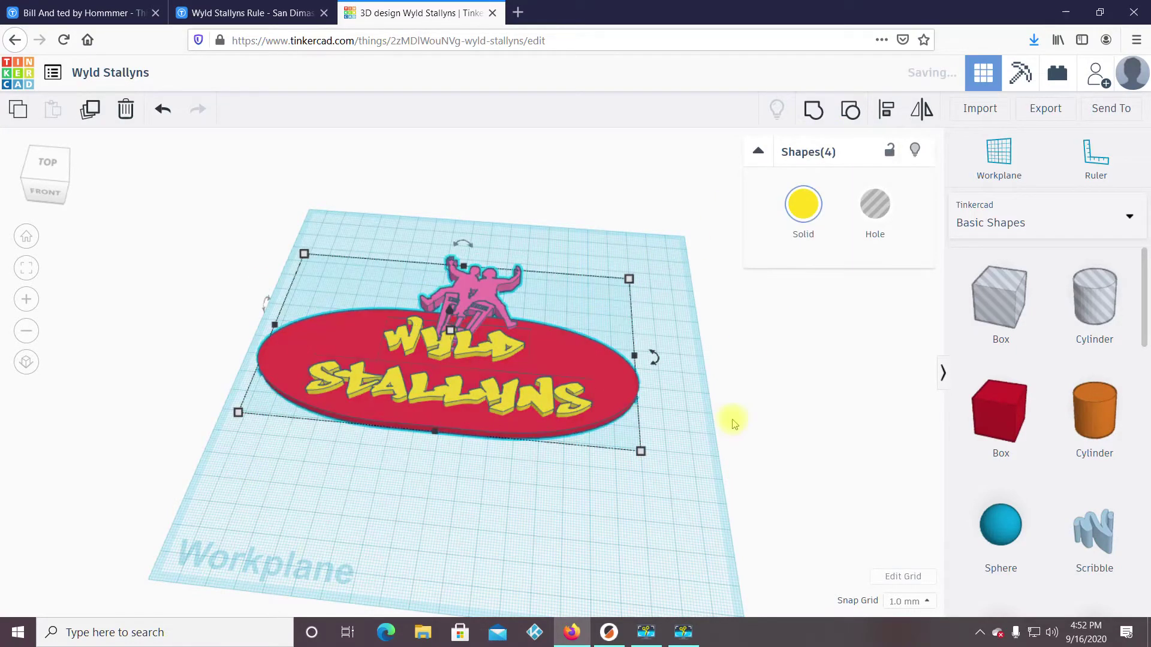
left_click_drag(597, 527, 580, 513)
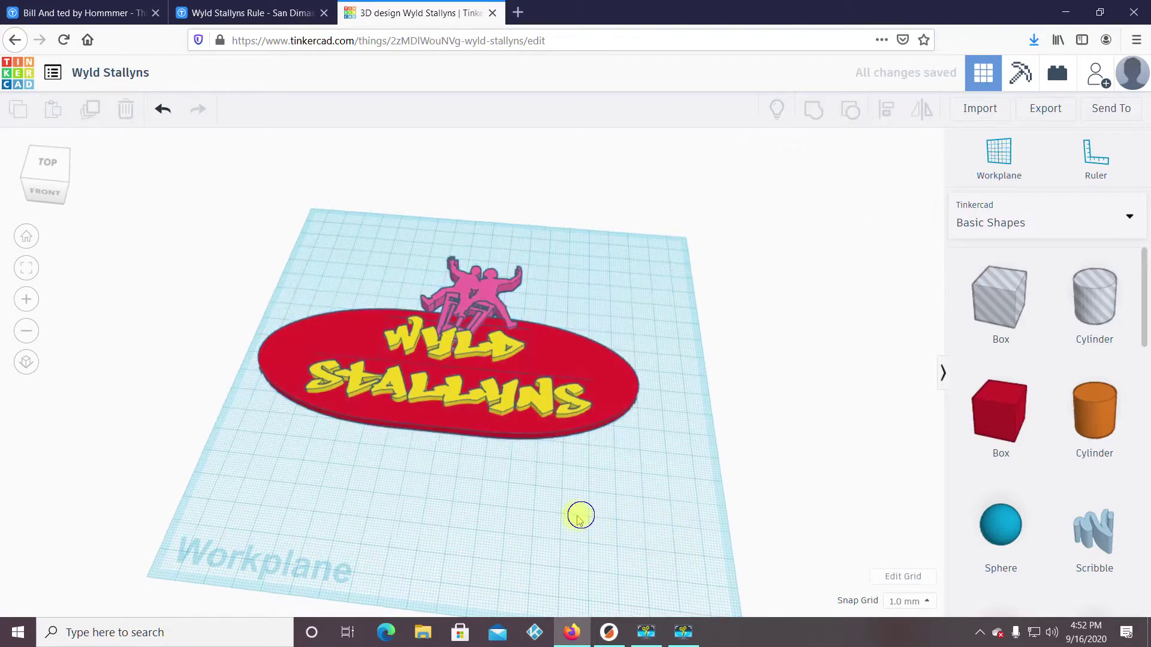
right_click_drag(580, 513, 404, 514)
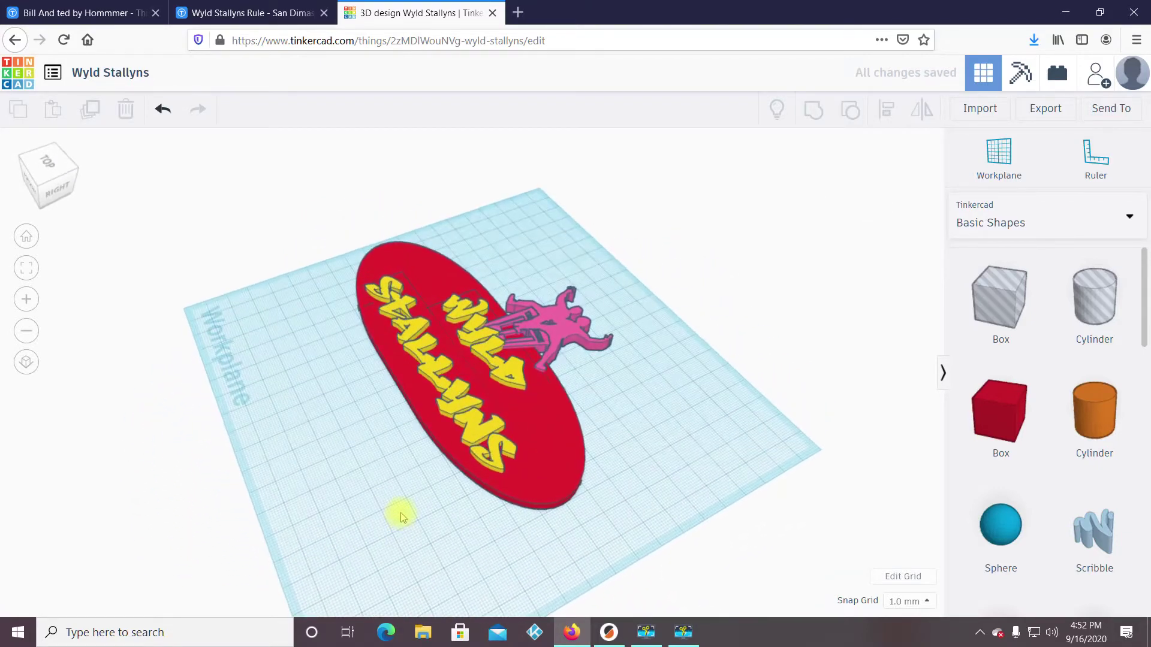
left_click(506, 327)
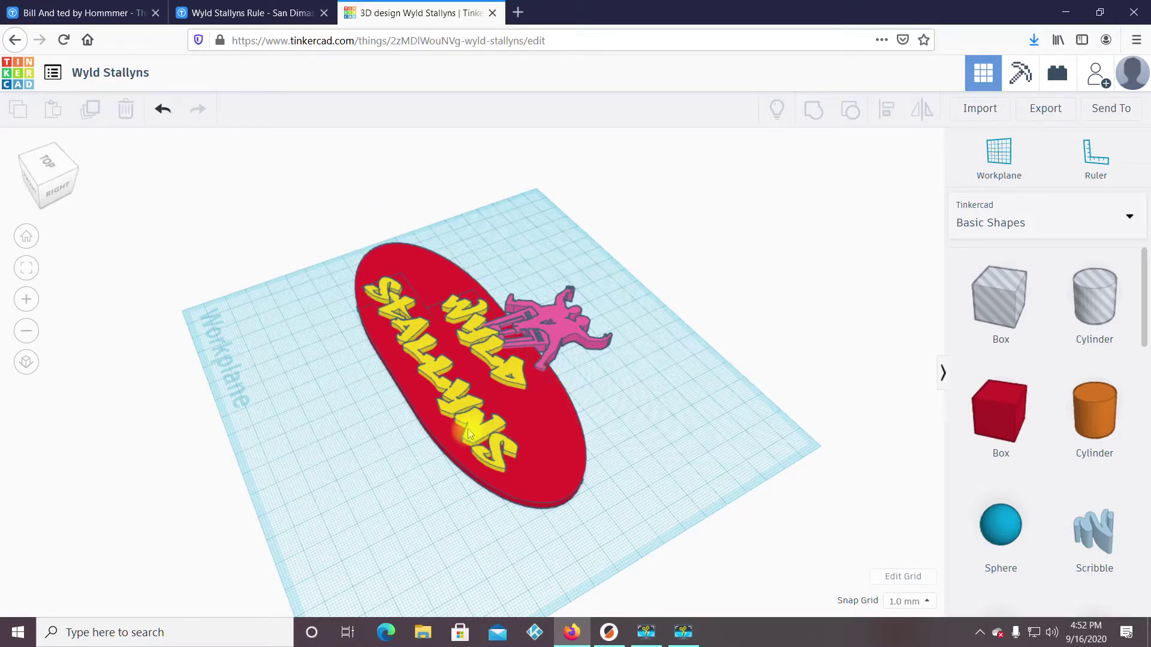
Compare against the Wyld Stallyns Rule page, then nudge the STALLYNS lettering slightly
left_click(253, 10)
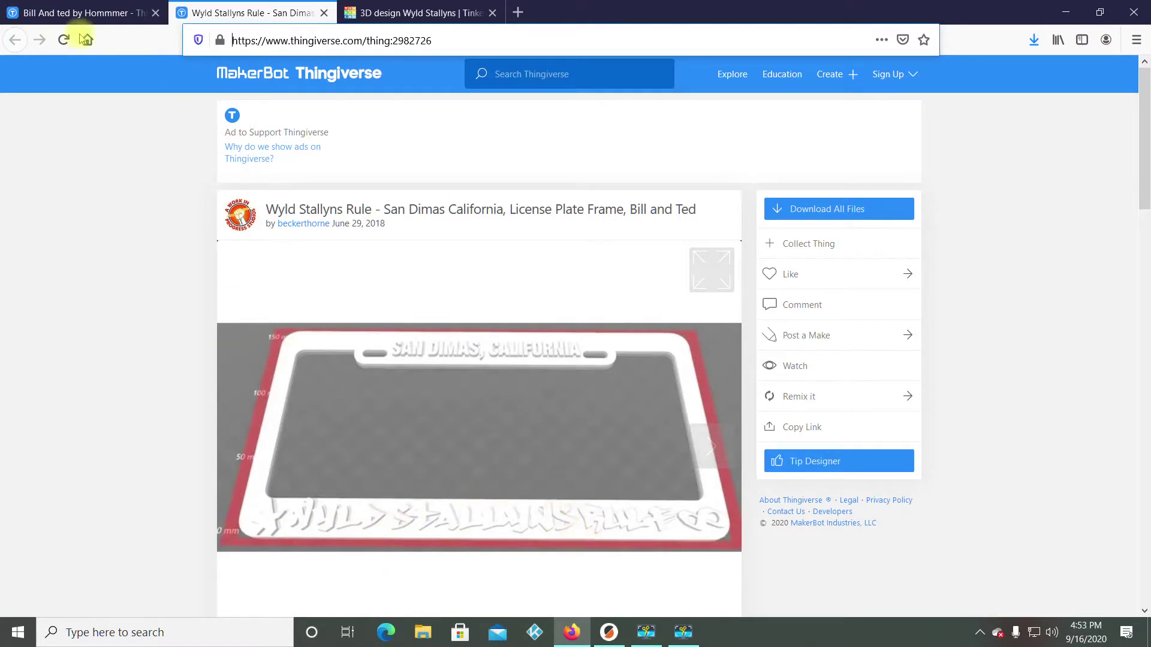
left_click(429, 13)
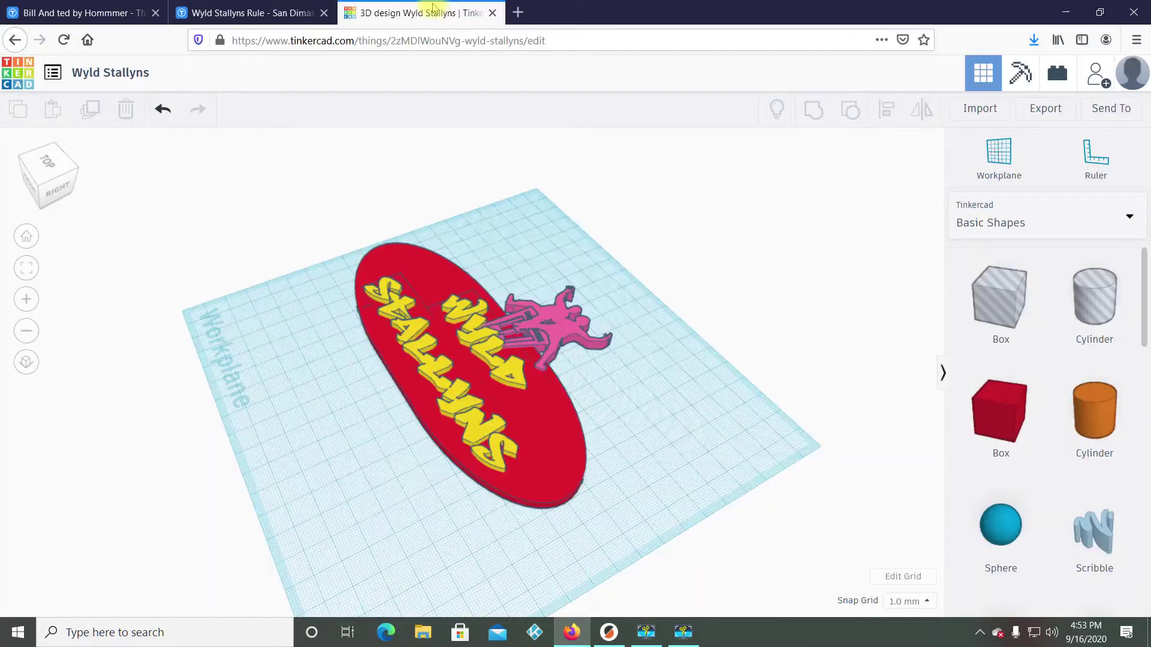
left_click(468, 433)
left_click_drag(434, 444, 474, 425)
left_click(628, 495)
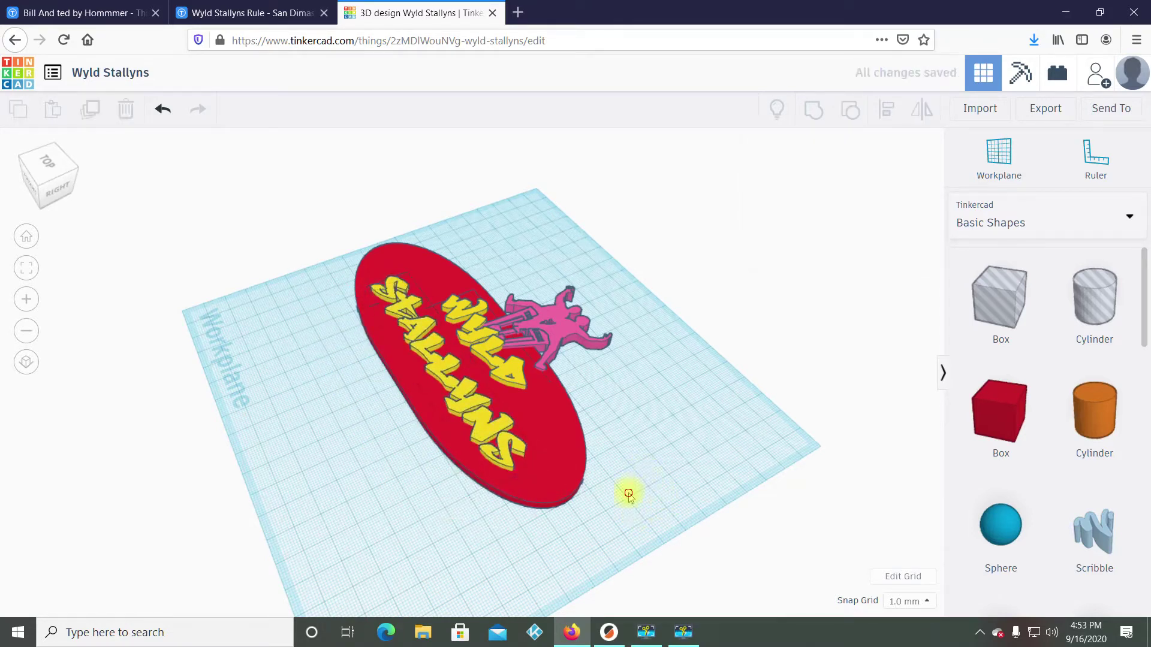
right_click_drag(609, 475, 517, 408)
Recolour the pink figures piece black using the Solid colour presets
scroll(578, 404, "up", 5)
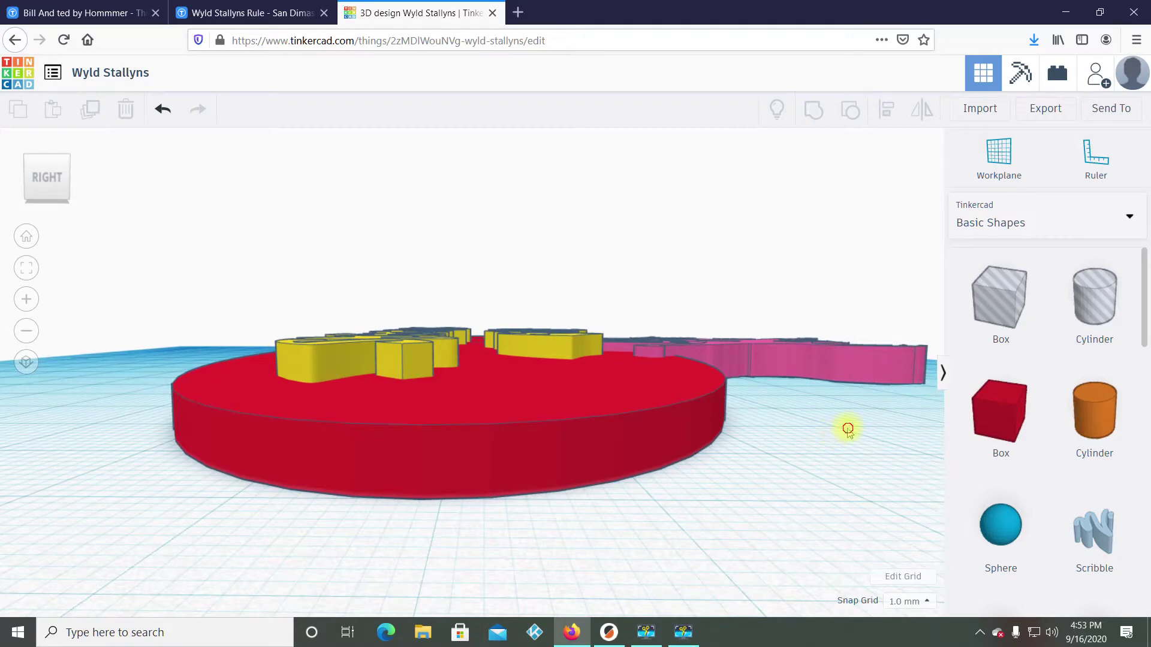
right_click_drag(782, 459, 567, 394)
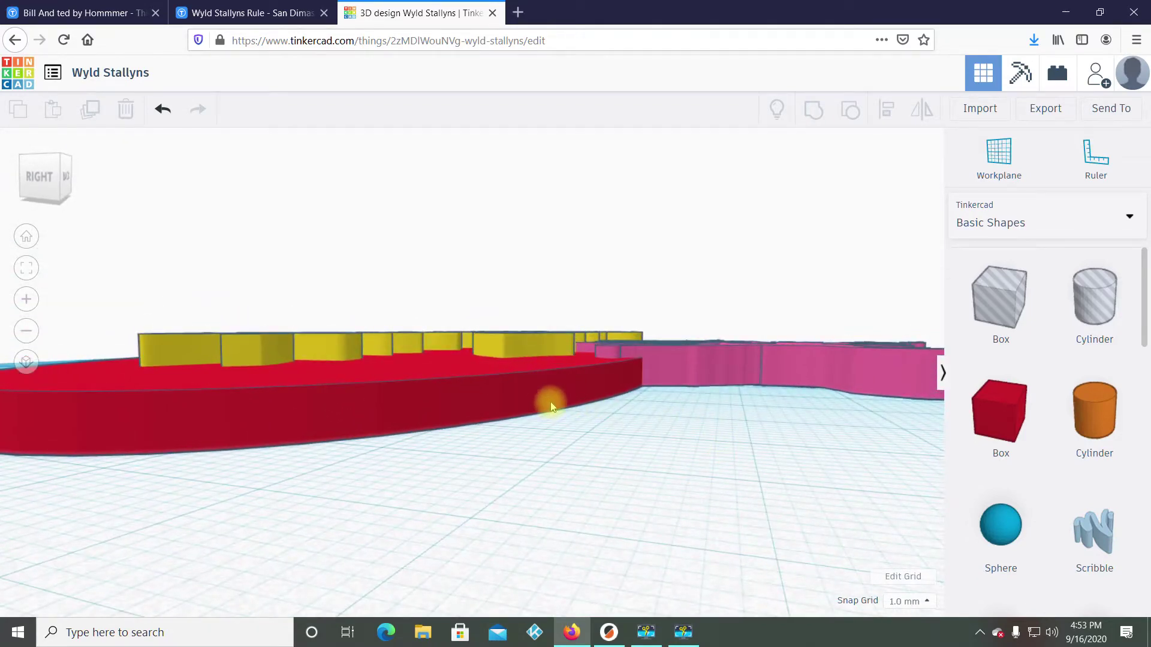
left_click(705, 364)
left_click(803, 207)
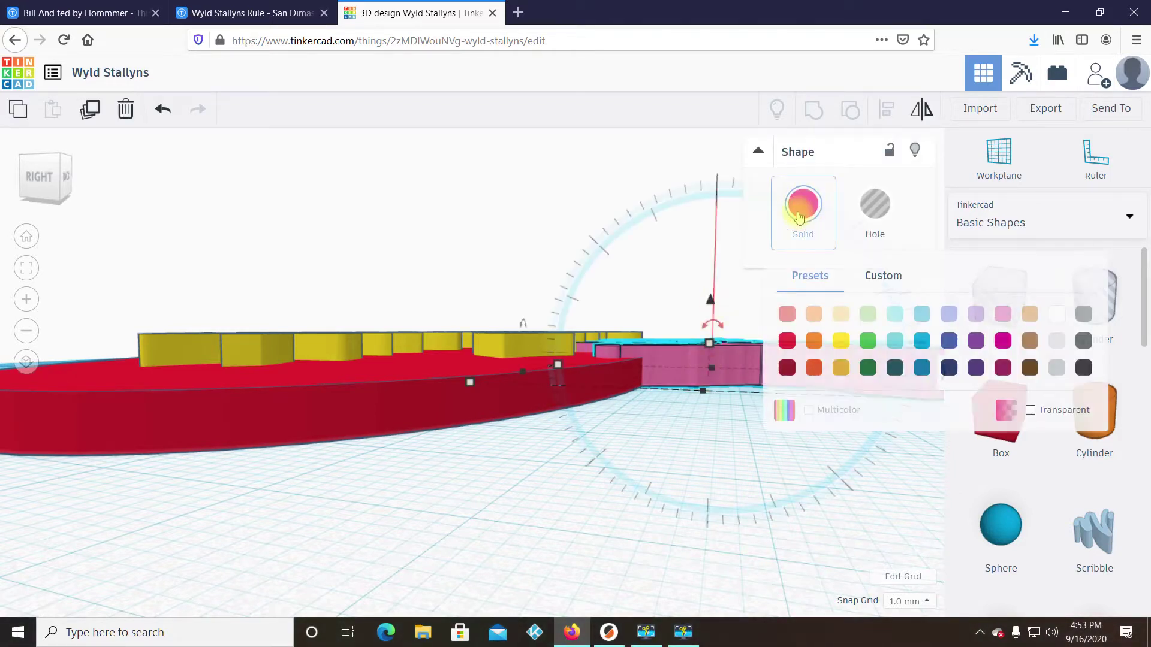
left_click(1084, 368)
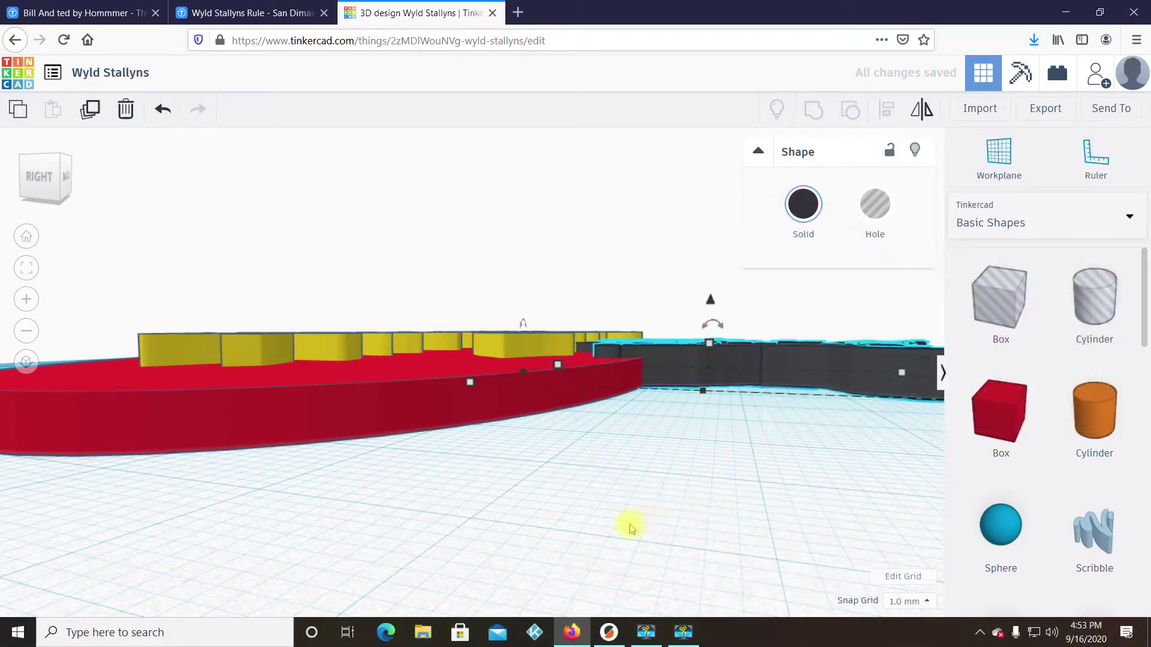
left_click(604, 514)
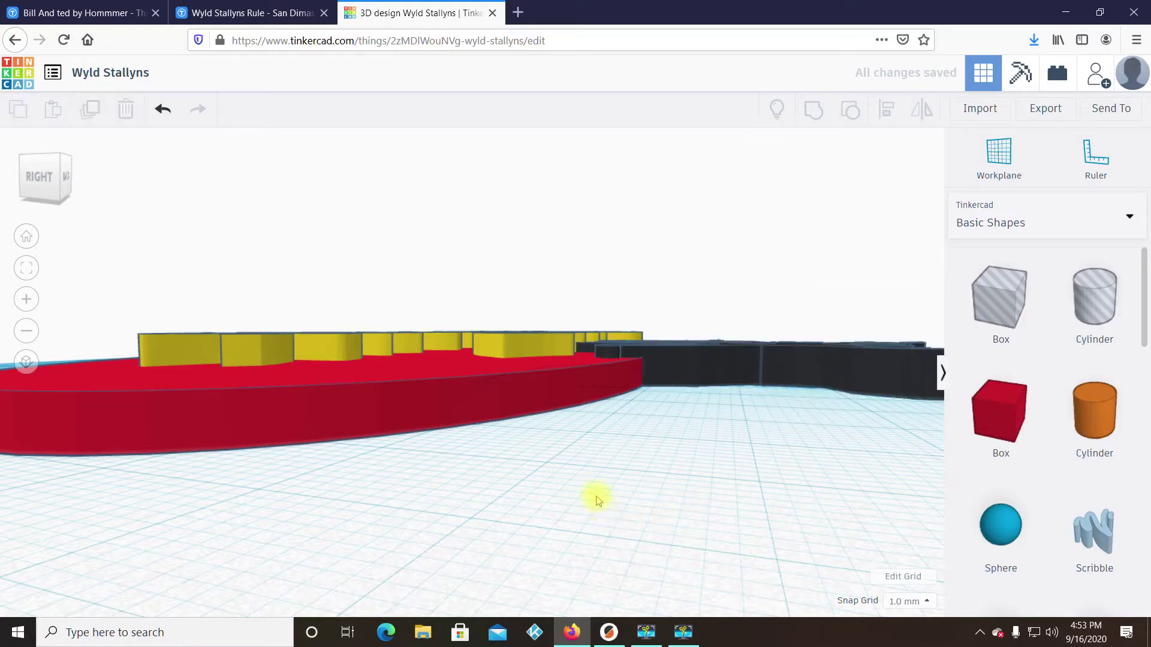
Select the red base plate to check its 3.50-high MetaCapsule shape
left_click(476, 398)
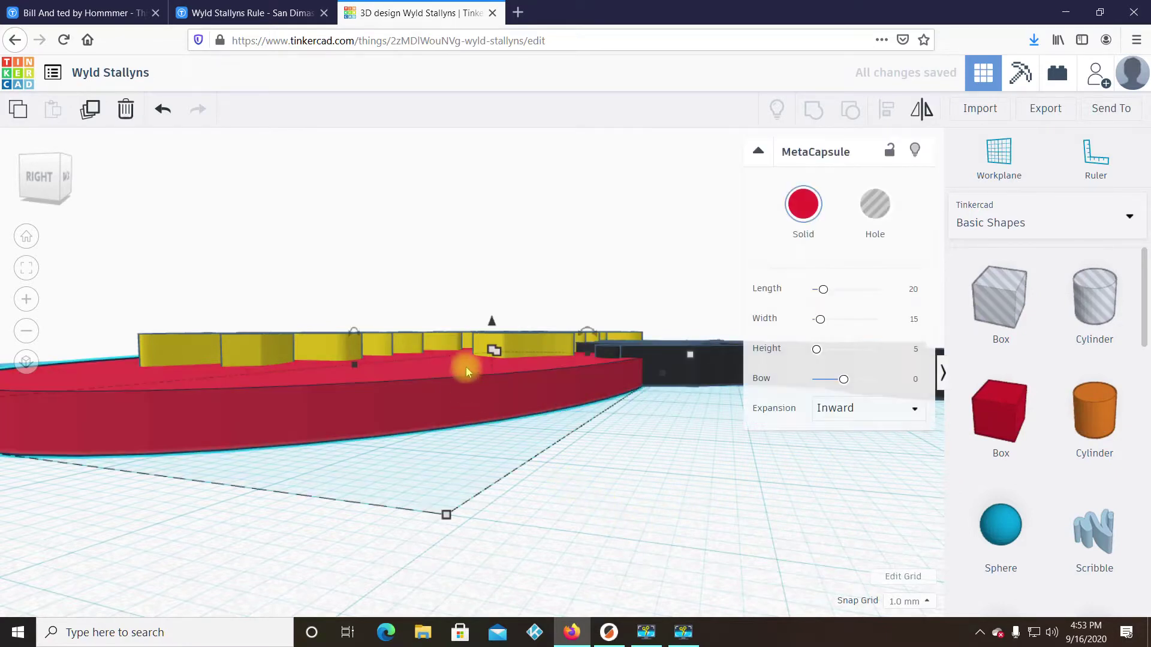
mouse_move(490, 354)
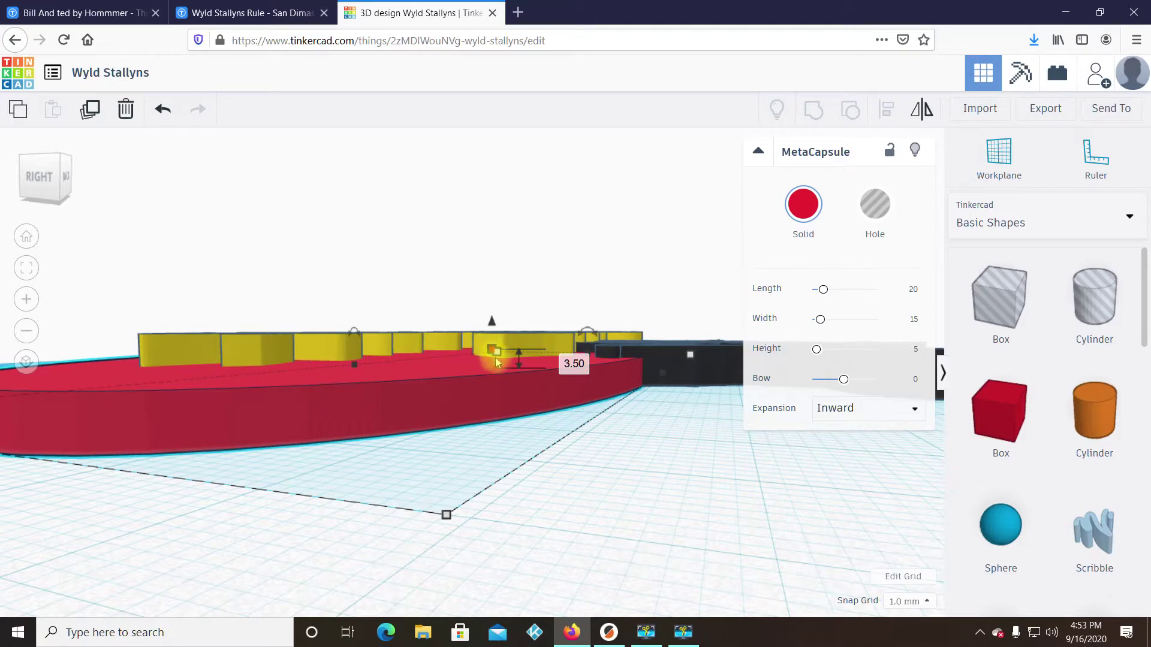
right_click_drag(625, 552, 608, 570)
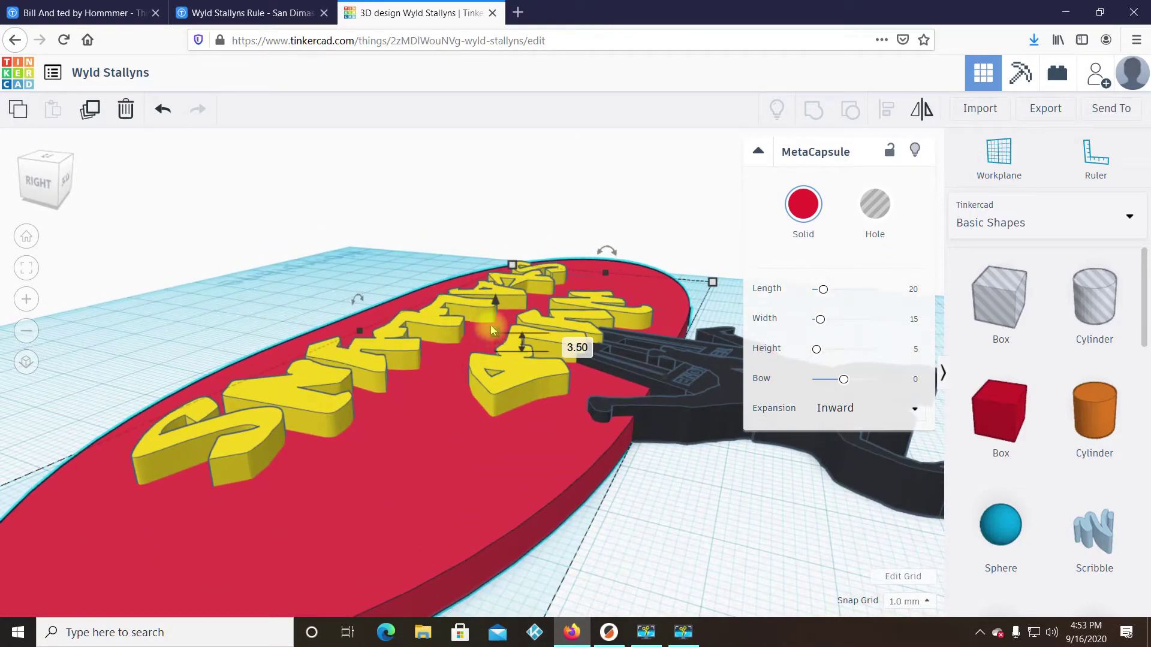
mouse_move(496, 334)
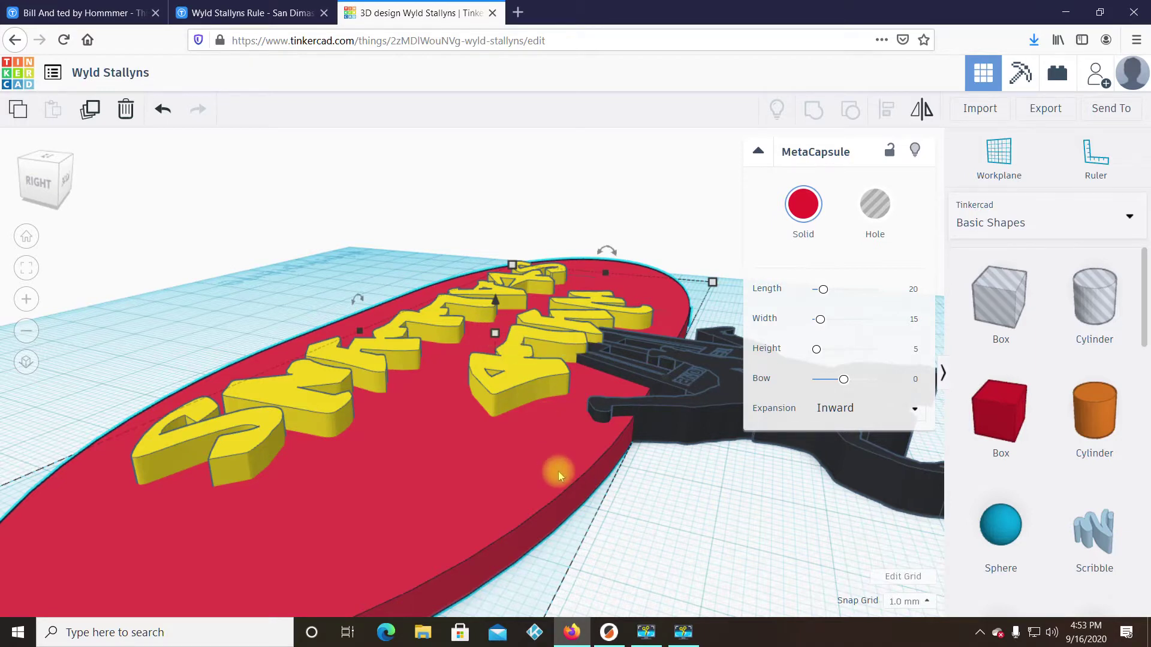
left_click(758, 154)
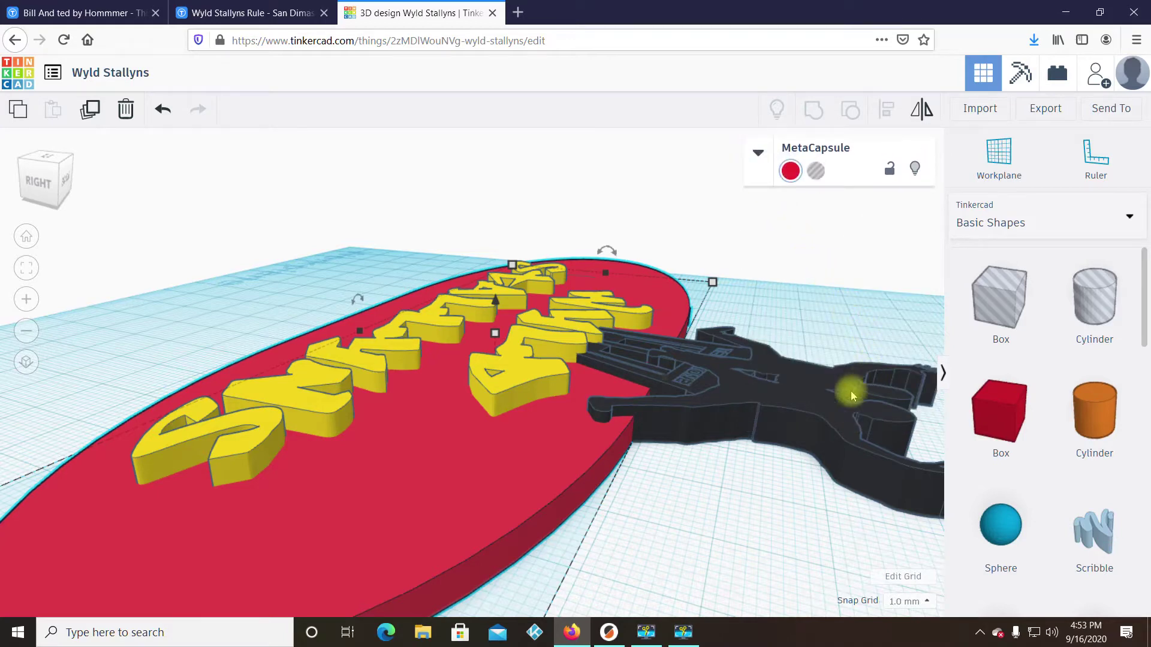
left_click(830, 398)
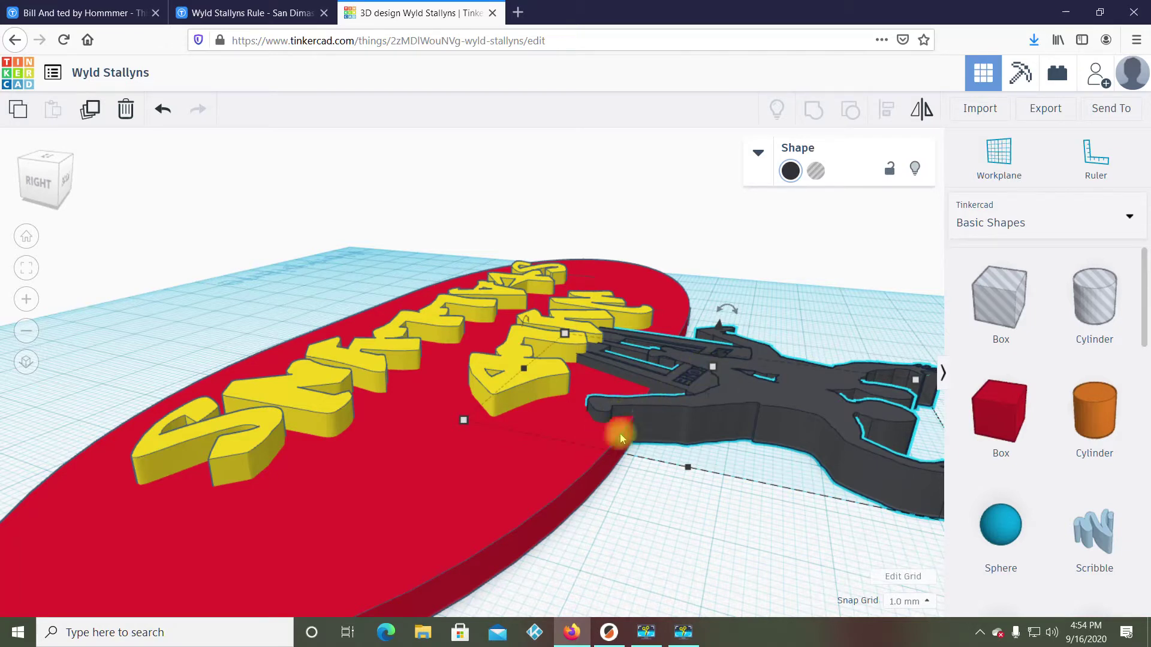
left_click(516, 415)
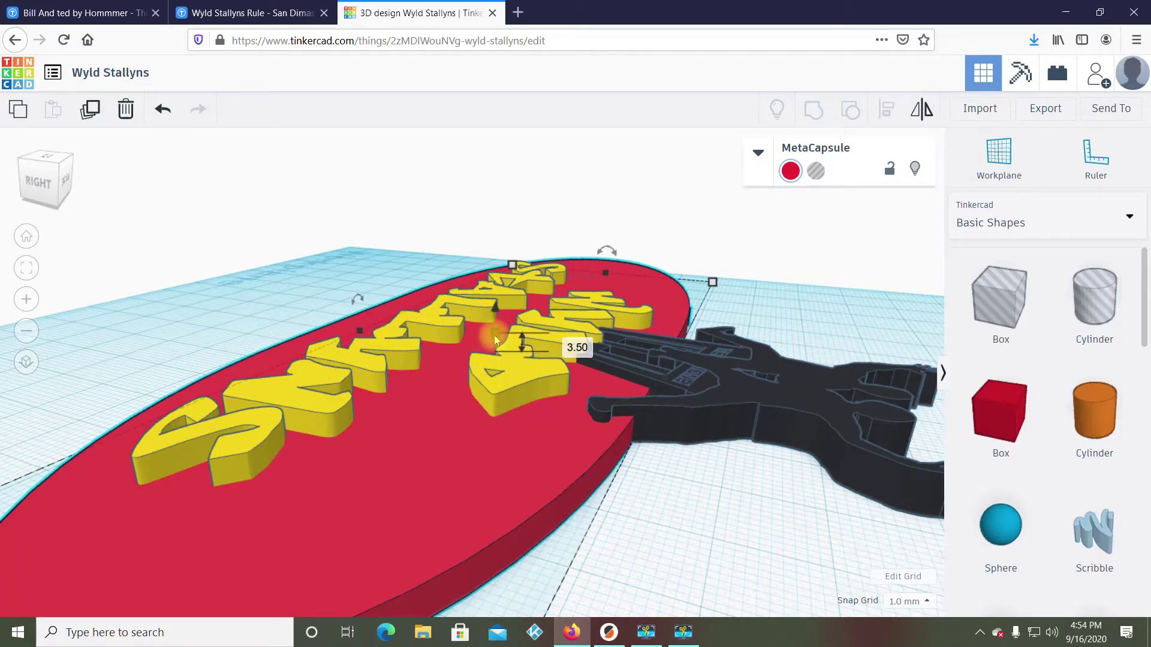
left_click(715, 391)
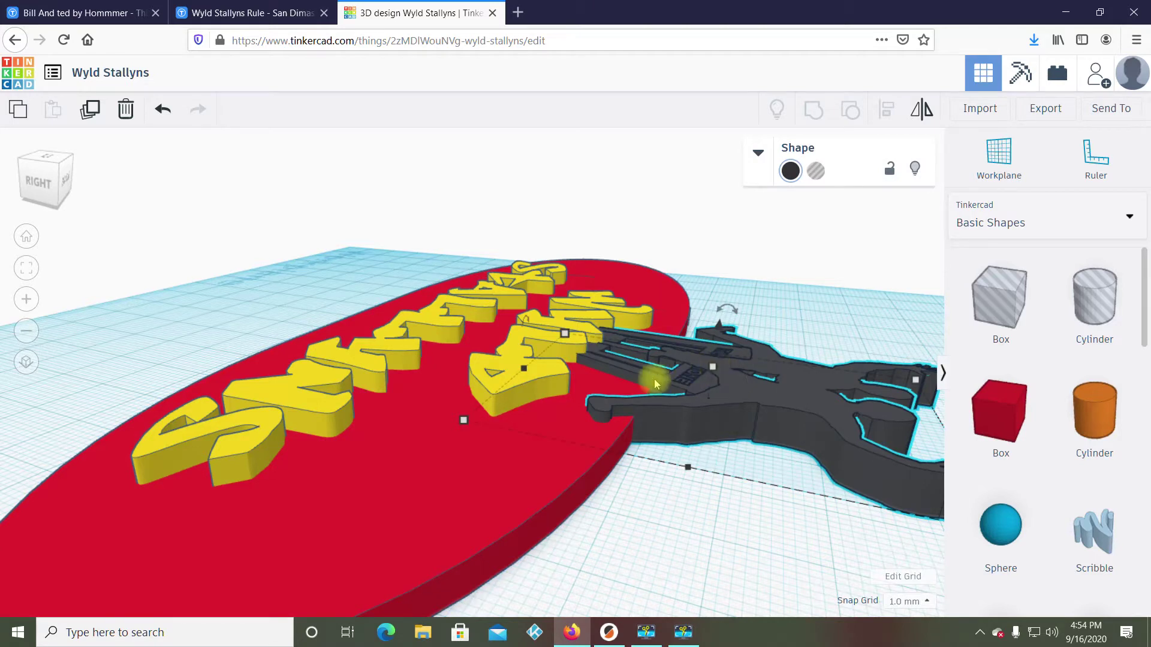
left_click(515, 359)
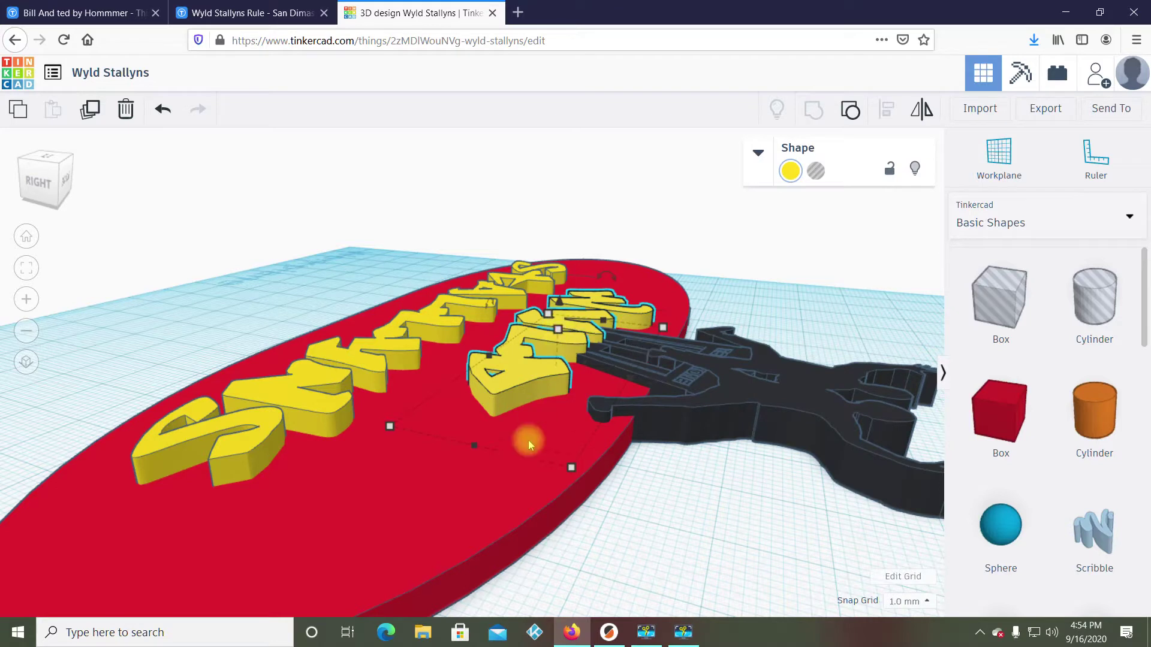
left_click(504, 475)
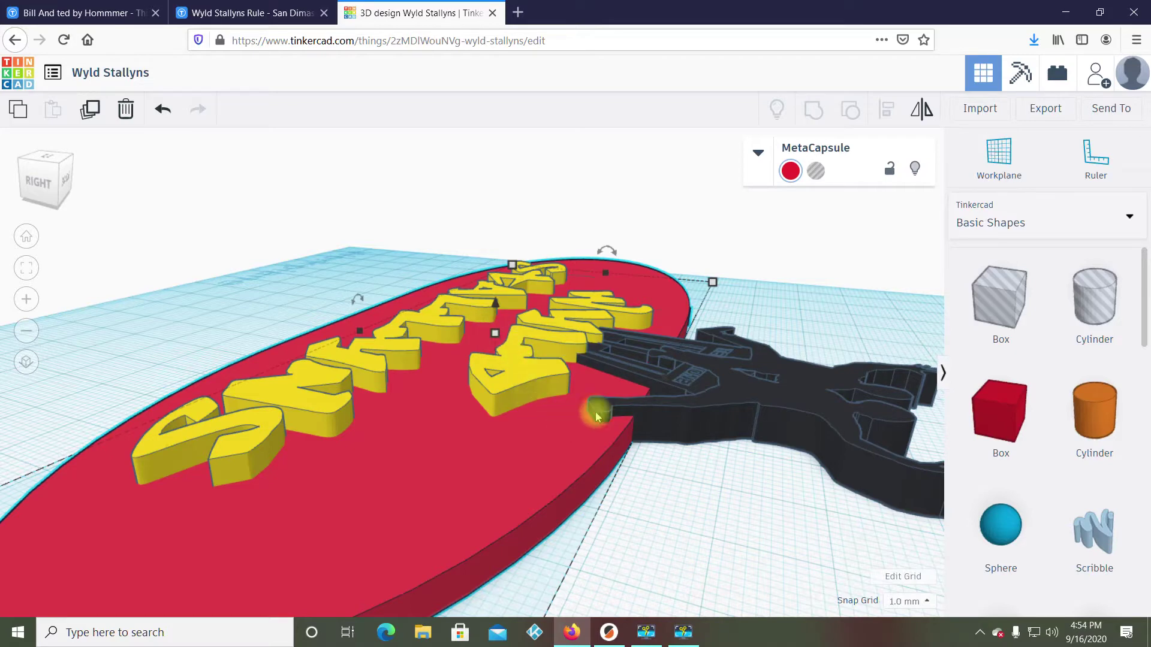
left_click(754, 368)
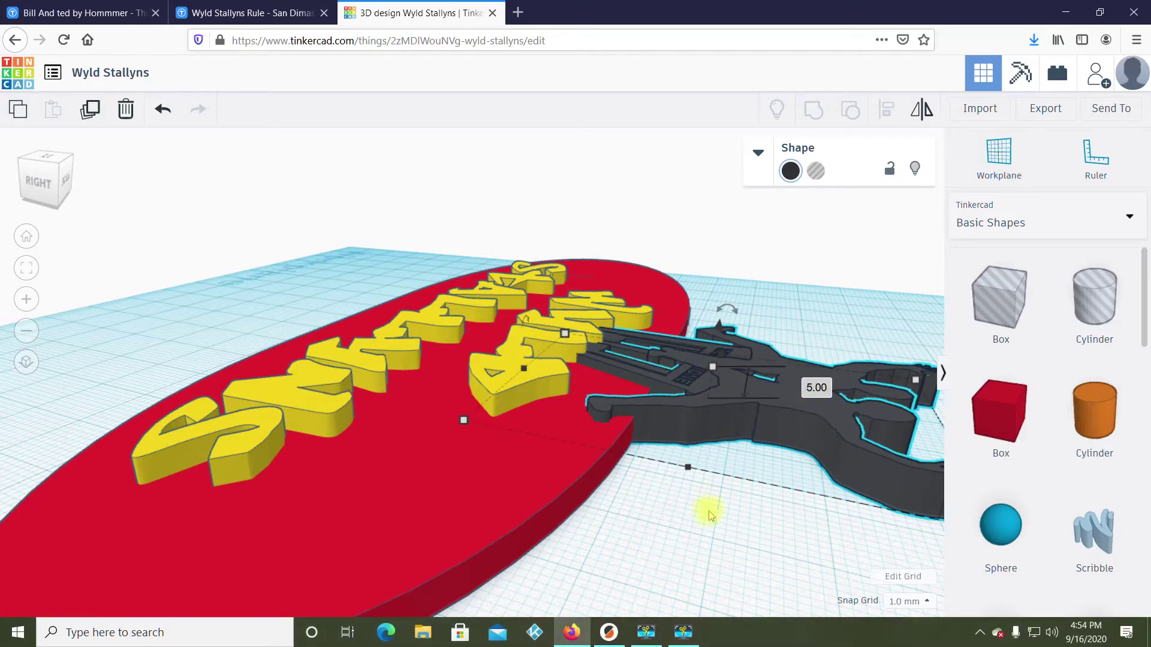
Inspect Wyld Stallyns.stl (163 x 96.29 x 6.5 mm) from several angles and slice it
left_click(609, 639)
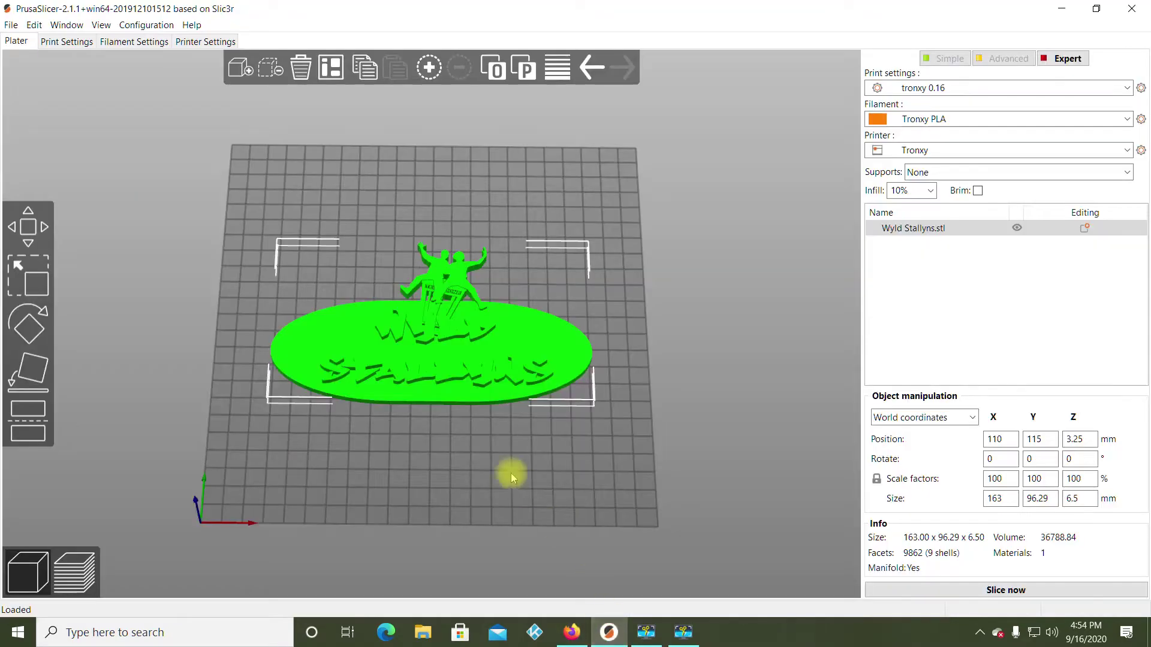
left_click_drag(515, 479, 449, 440)
scroll(448, 441, "up", 5)
middle_click_drag(455, 440, 467, 609)
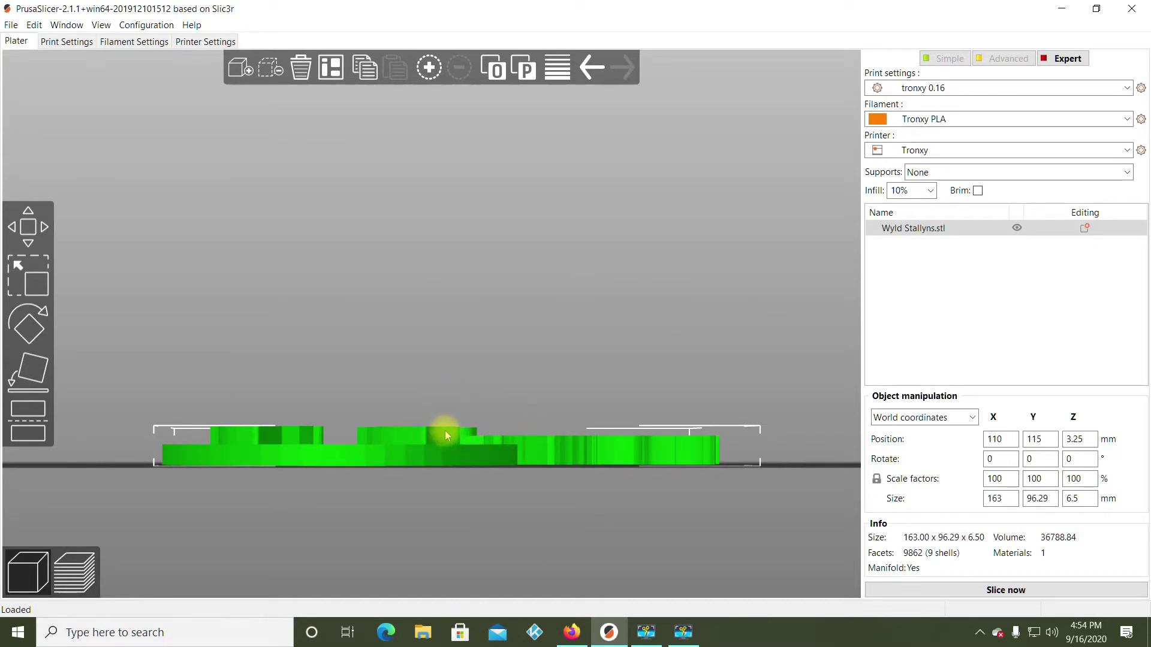
mouse_move(478, 512)
left_mouse_down()
mouse_move(488, 524)
mouse_move(480, 510)
left_mouse_up()
left_click_drag(633, 526, 672, 533)
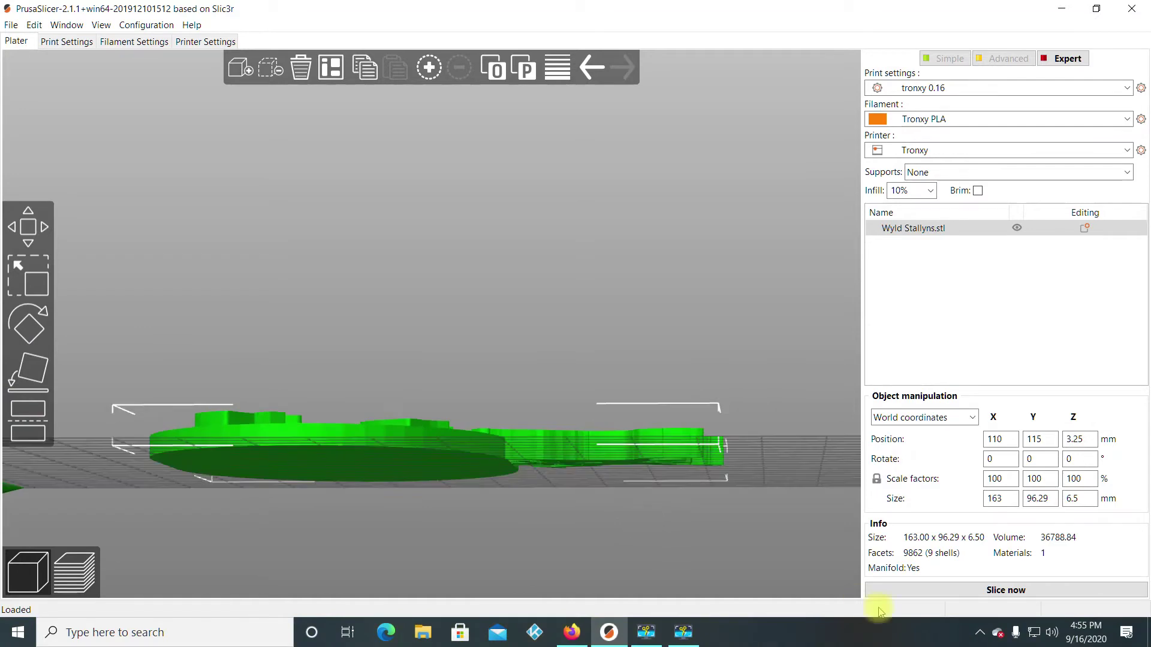
left_click_drag(742, 497, 664, 495)
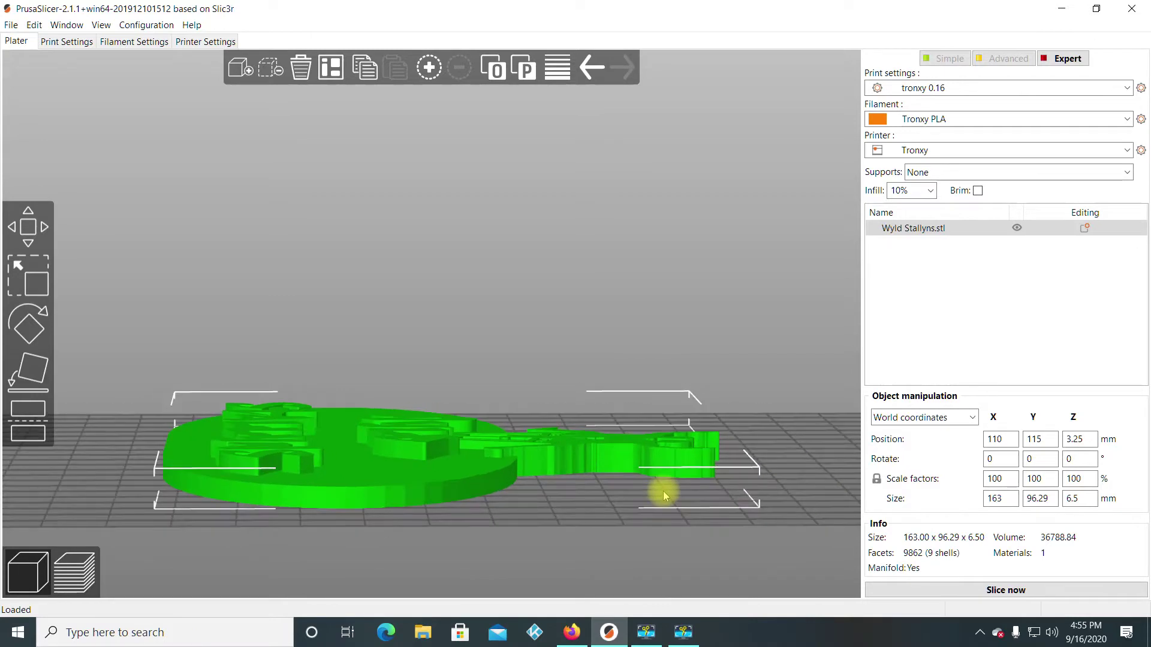
left_click_drag(624, 501, 539, 528)
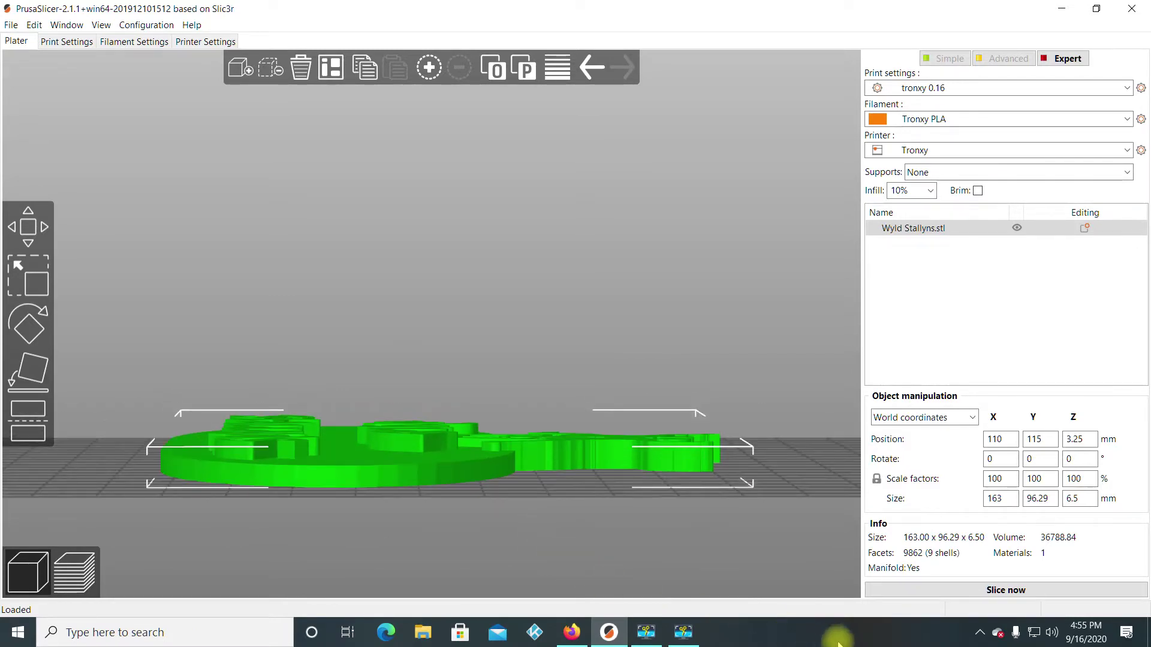
left_click(889, 590)
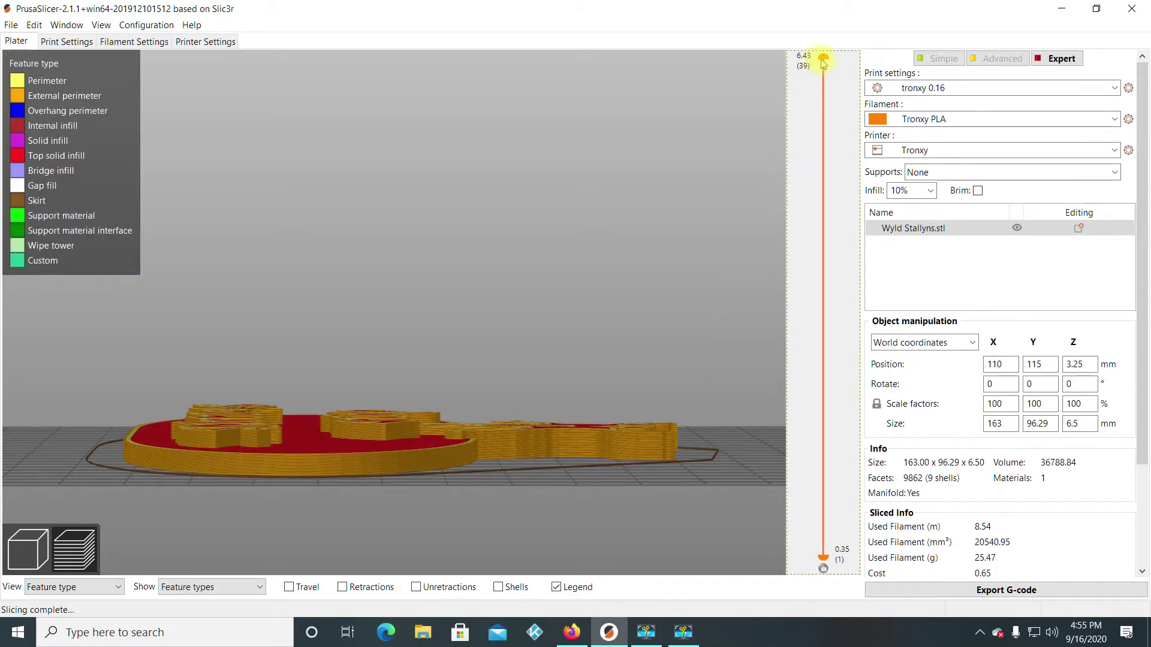
Scrub the layer slider through 3.55–3.71 mm to locate where the lettering starts
left_click_drag(825, 61, 842, 283)
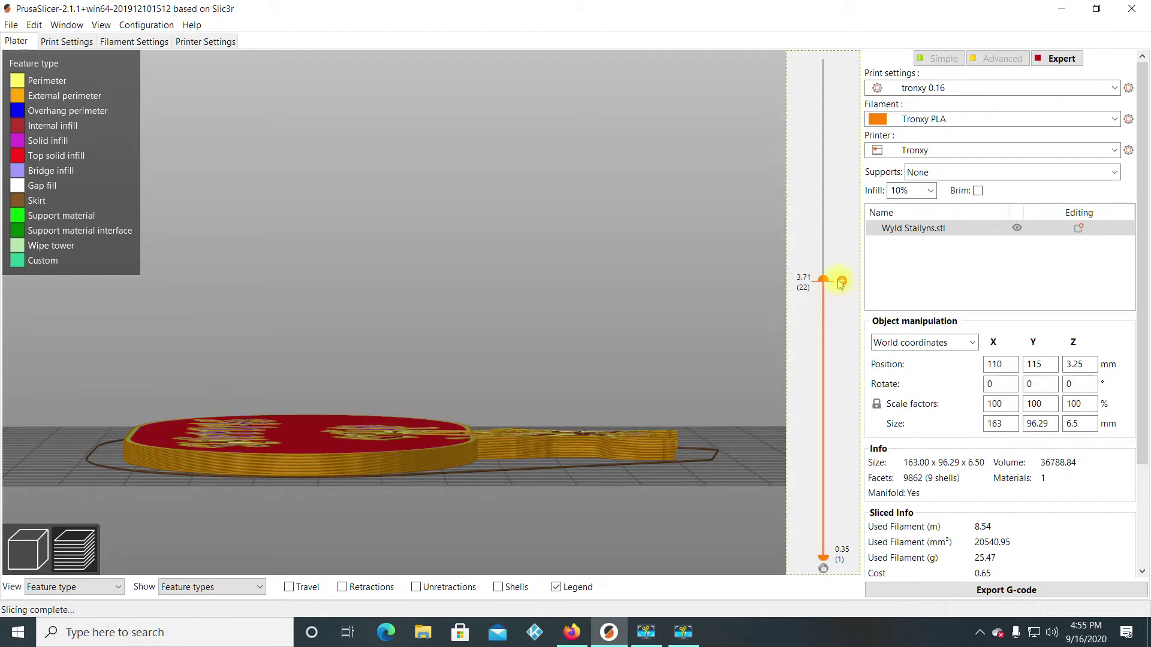
left_click_drag(842, 283, 843, 295)
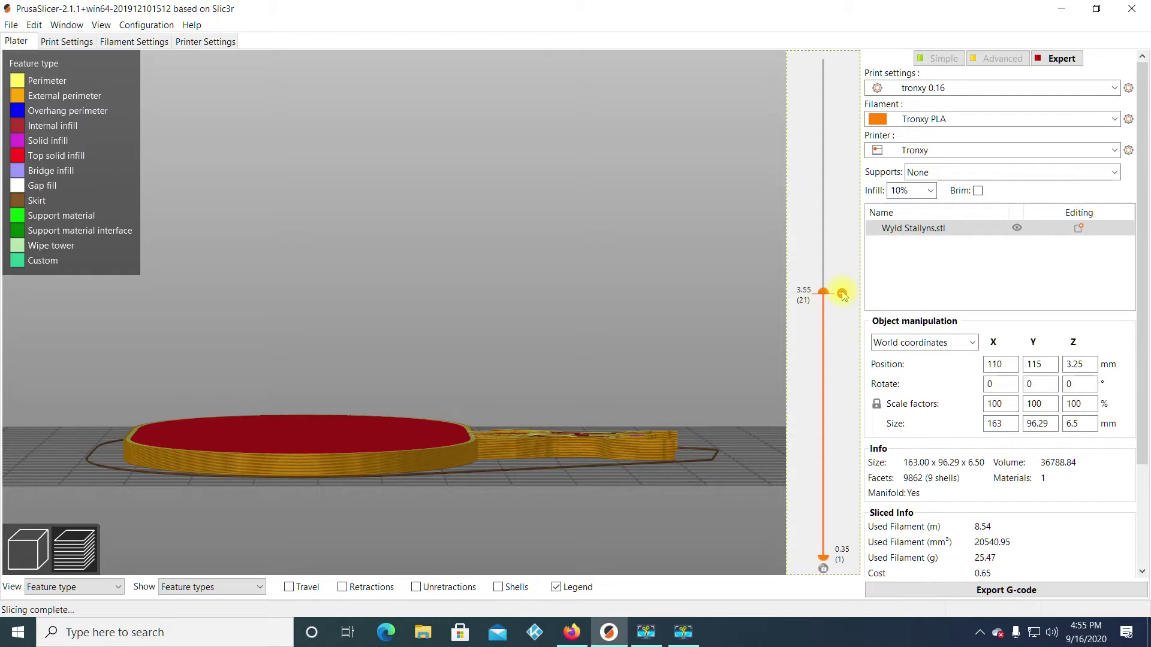
left_click_drag(843, 294, 842, 281)
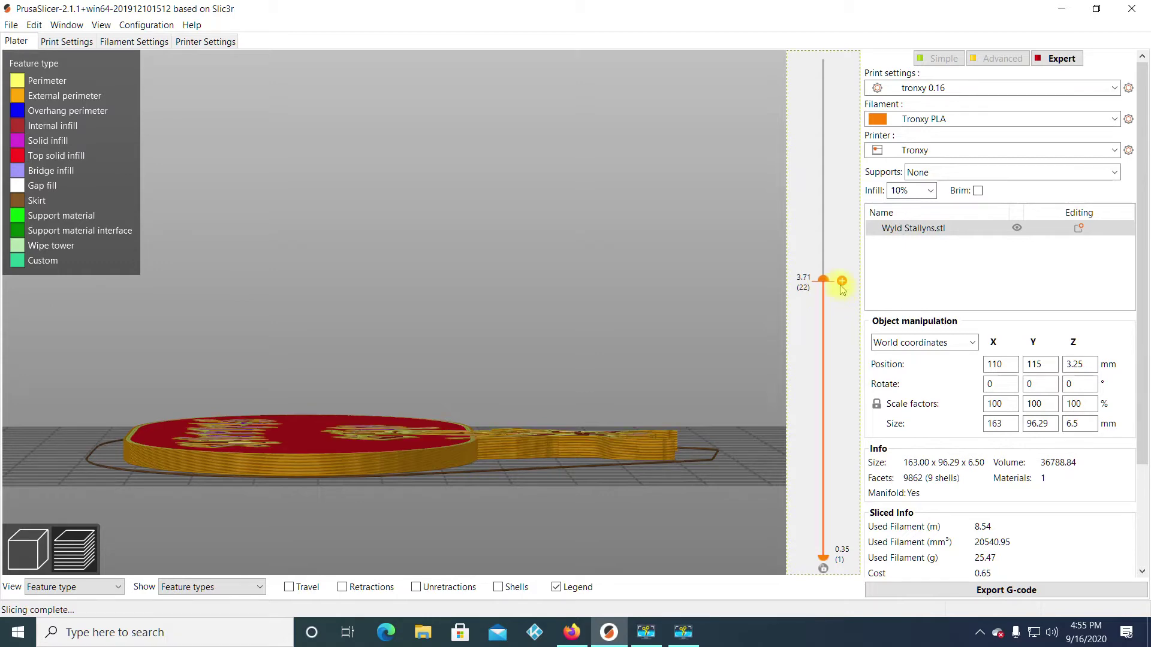
mouse_move(560, 483)
left_mouse_down()
mouse_move(570, 496)
mouse_move(573, 482)
left_mouse_up()
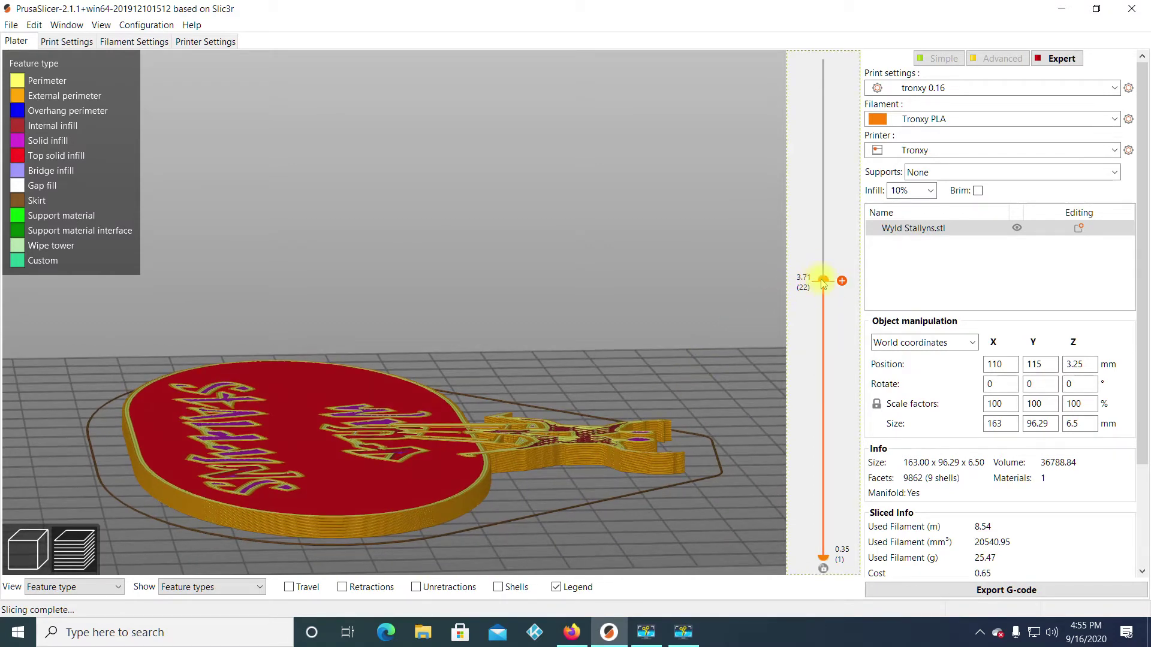
scroll(822, 279, "up", 1)
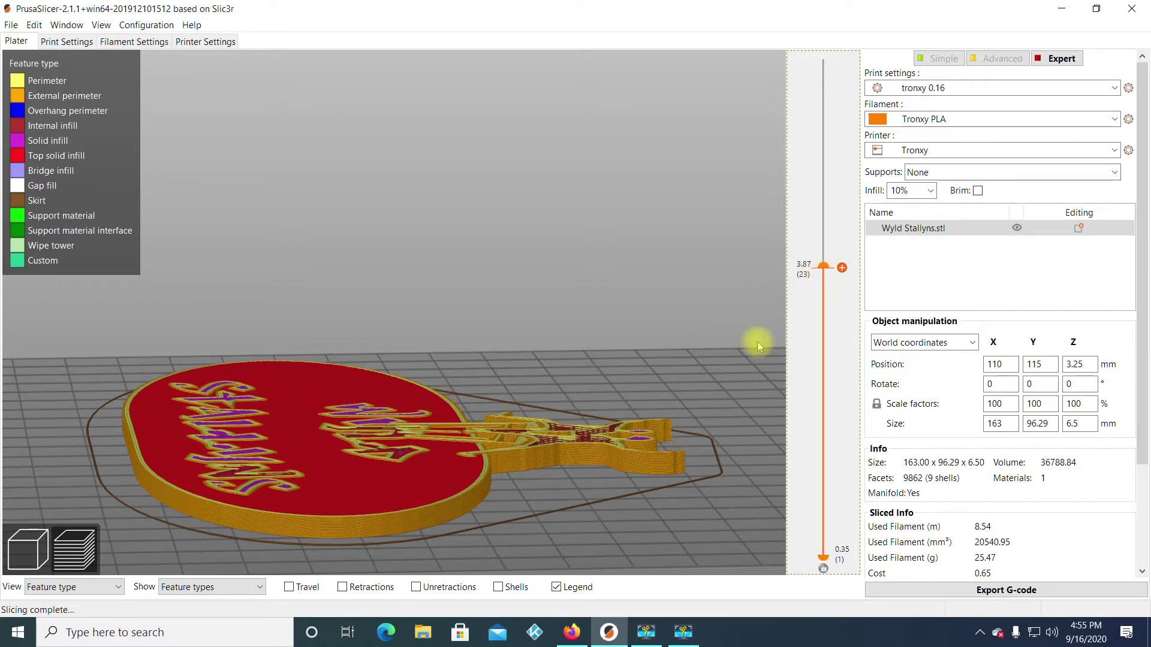
mouse_move(617, 519)
left_mouse_down()
mouse_move(606, 509)
mouse_move(616, 512)
left_mouse_up()
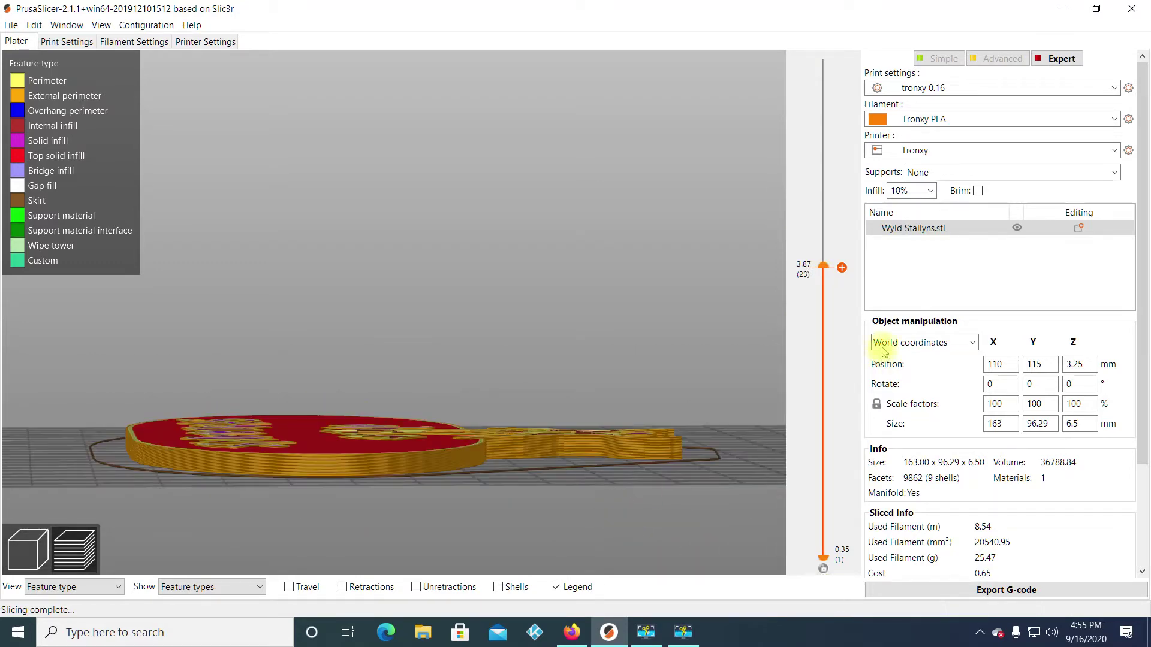
Insert colour changes at 3.87 mm and 5.15 mm, then review the layers around them
left_click(843, 268)
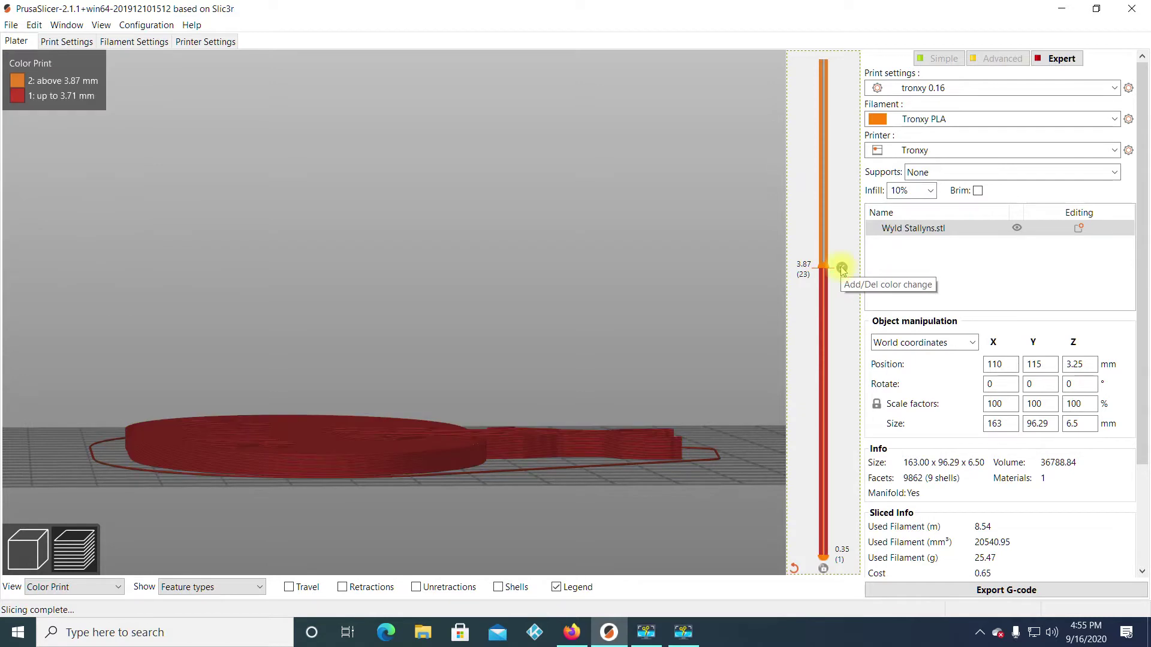
left_click_drag(630, 486, 702, 390)
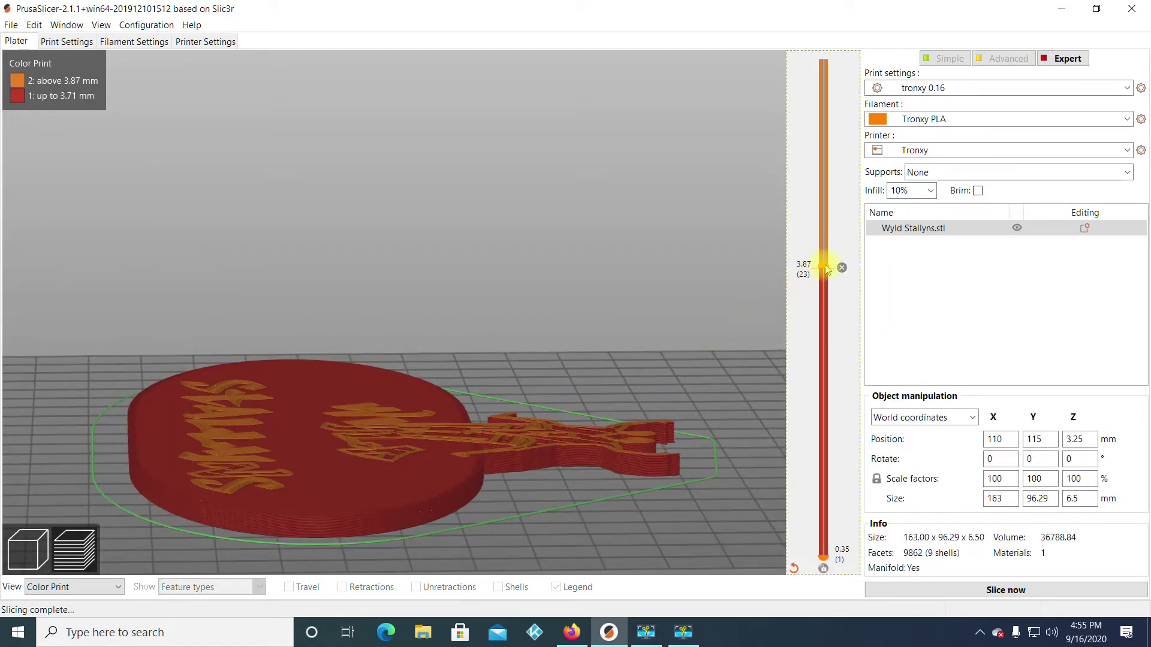
left_click_drag(826, 269, 806, 171)
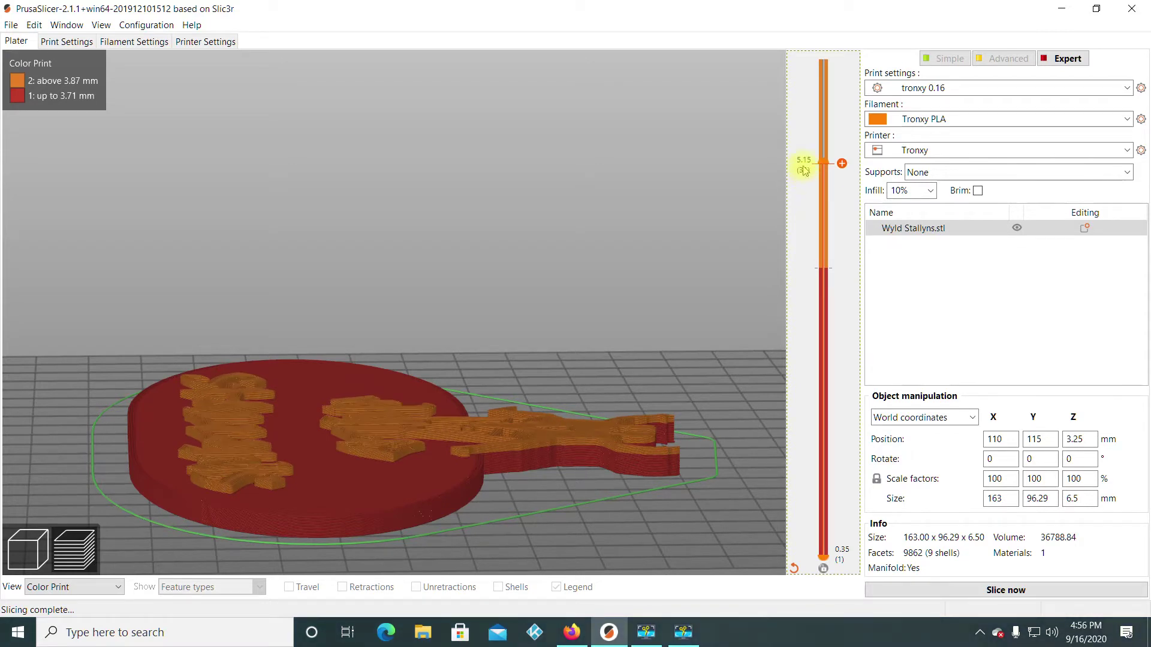
left_click(842, 164)
scroll(439, 540, "up", 5)
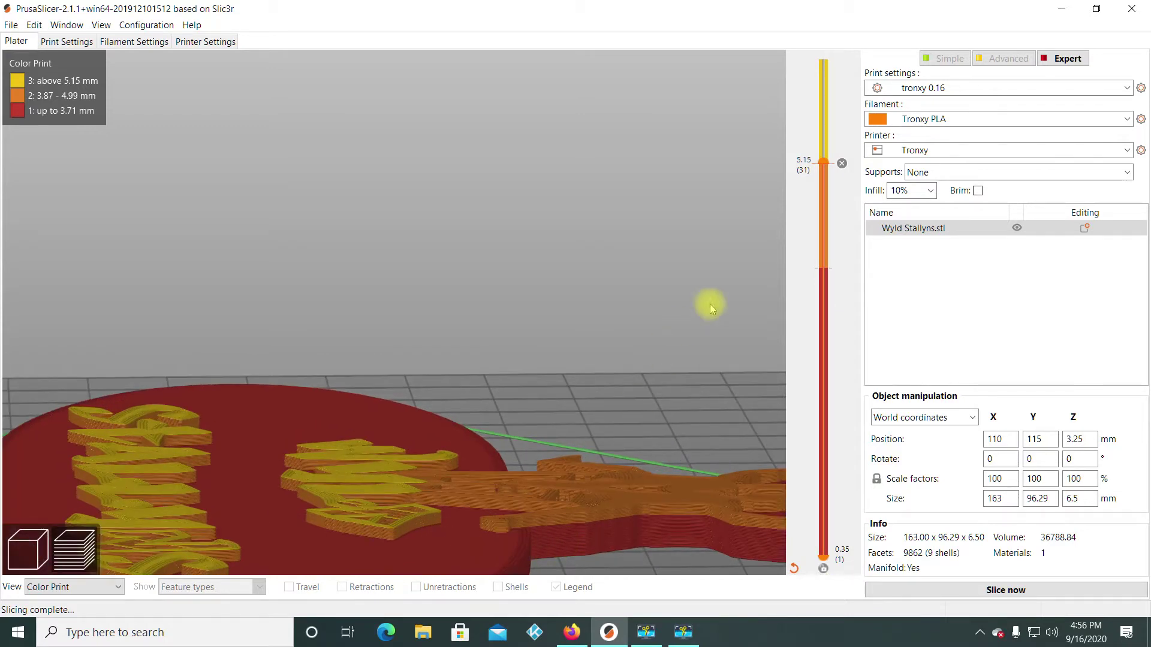
left_click_drag(826, 165, 822, 293)
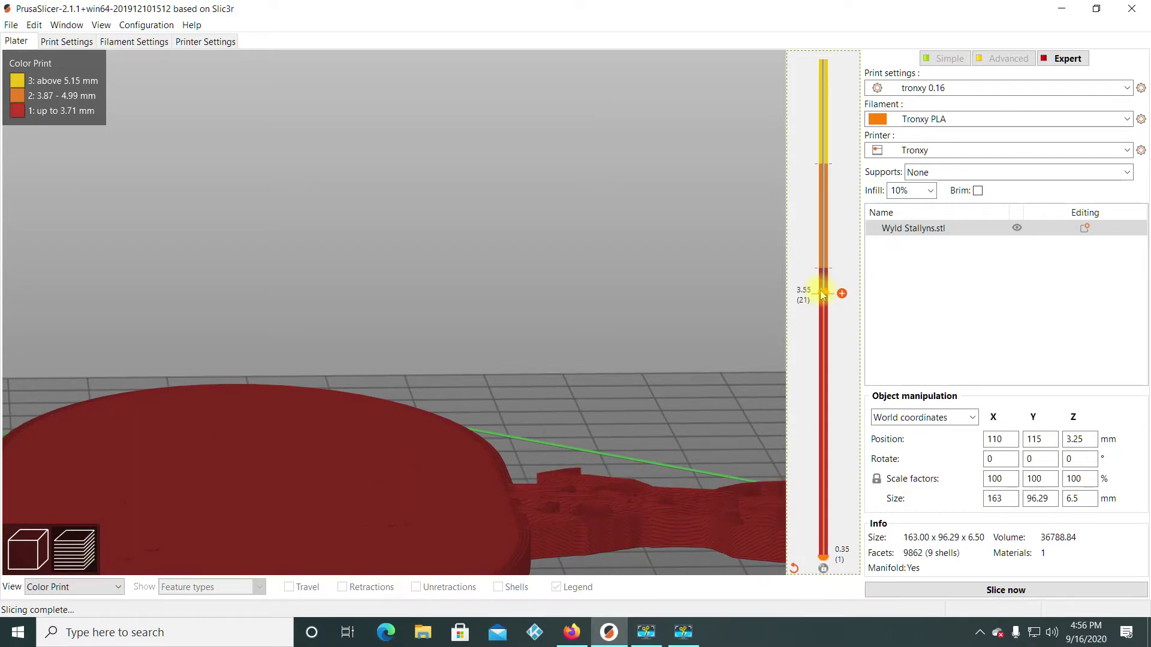
scroll(823, 293, "up", 1)
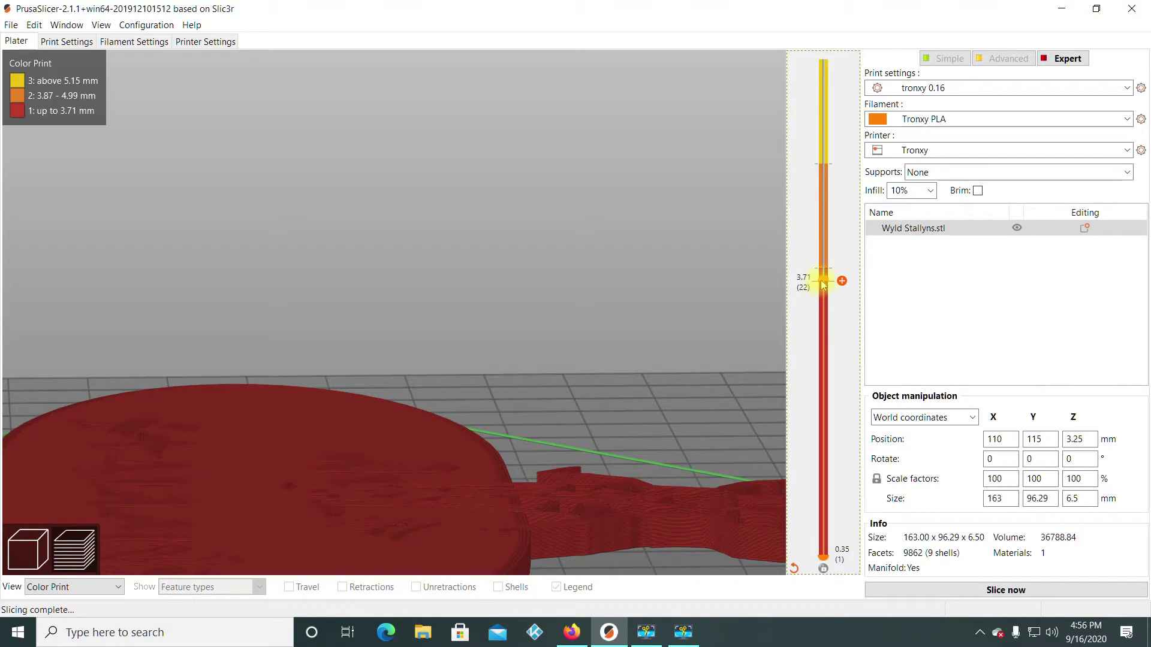
left_click_drag(823, 286, 823, 277)
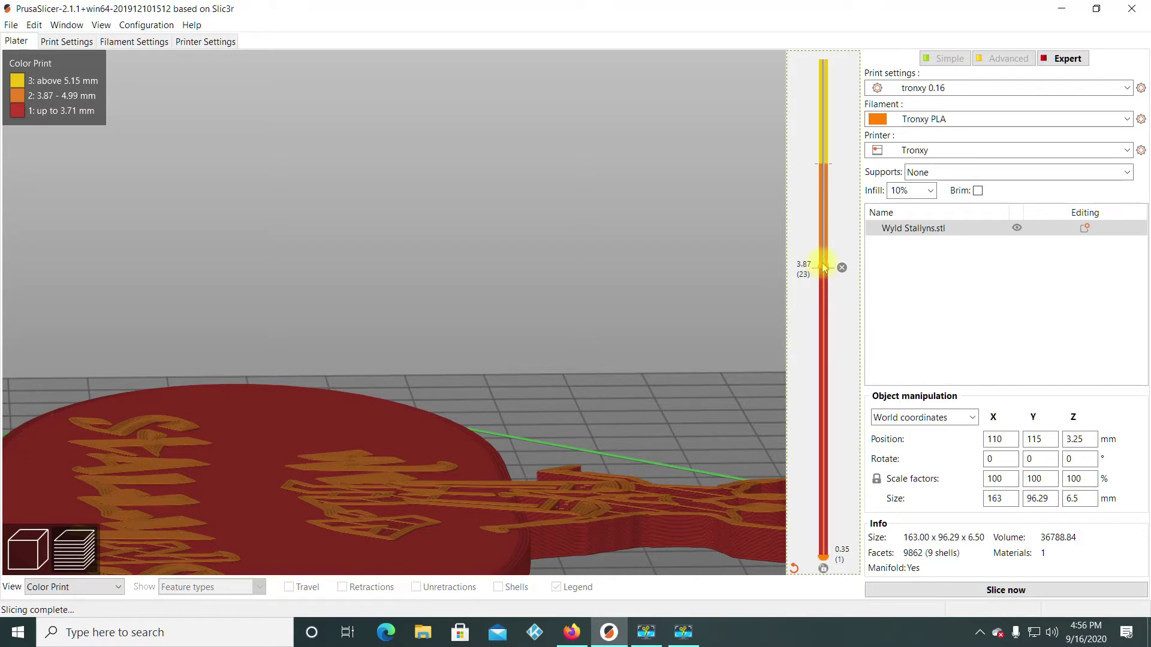
left_click_drag(824, 268, 828, 216)
Set the filament colour to black and show all layers up to 6.43 mm
left_click(879, 118)
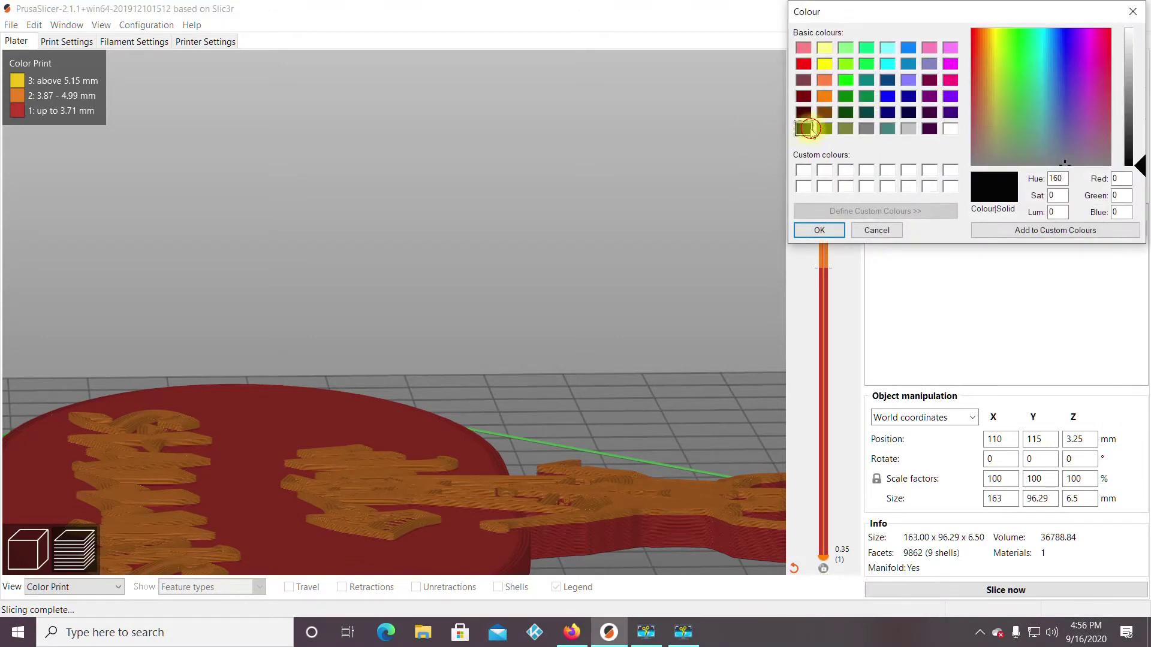
left_click(819, 231)
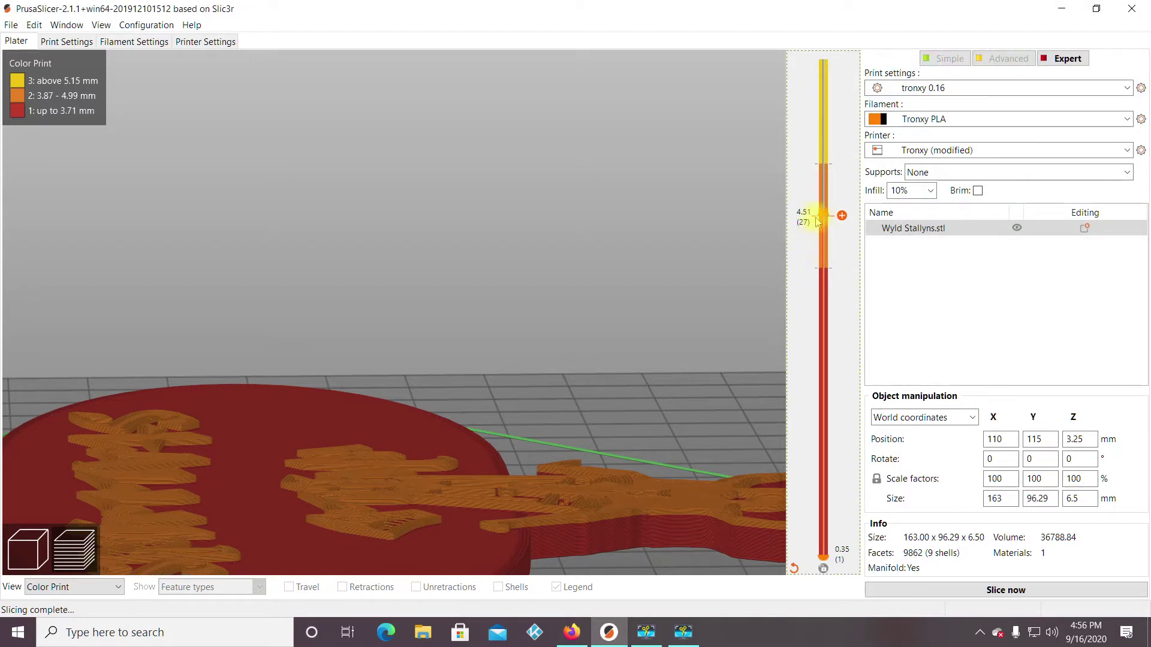
left_click_drag(822, 213, 817, 81)
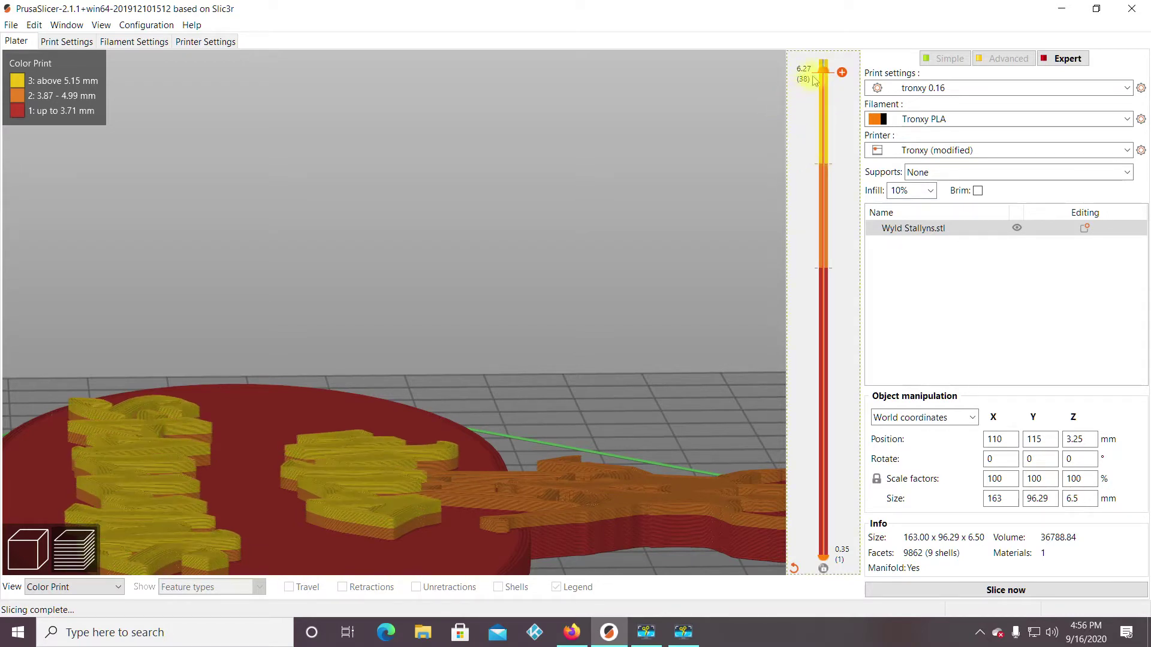
left_click_drag(821, 72, 817, 53)
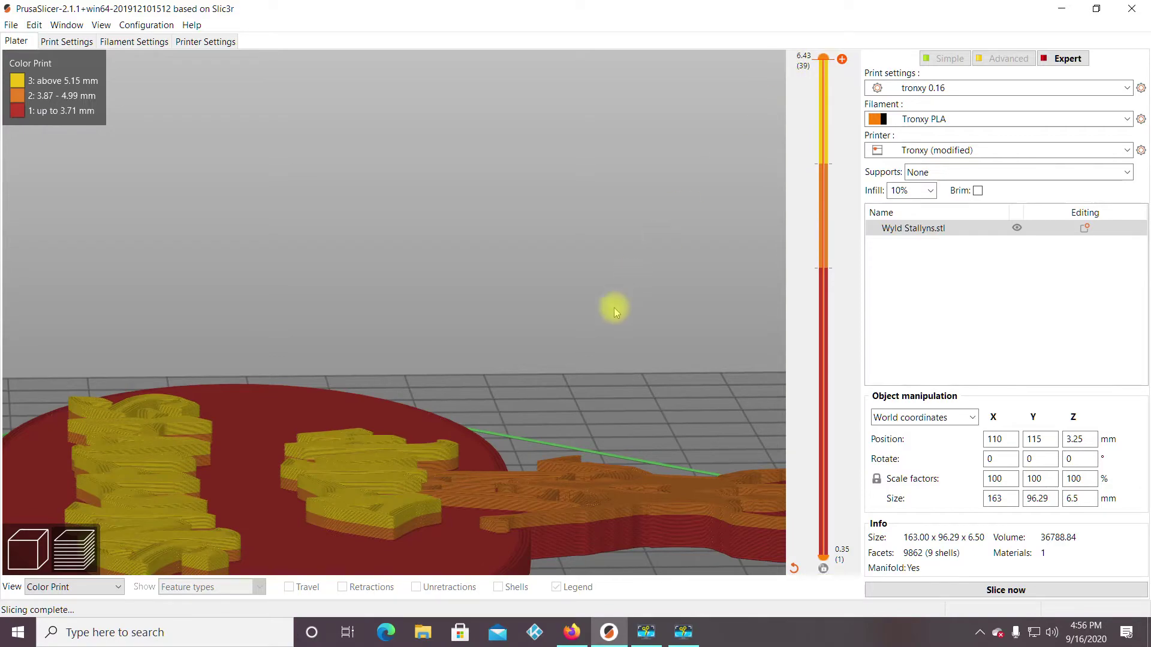
Zoom to fit the three-colour plaque and re-slice it with the colour changes
left_click_drag(614, 308, 706, 401)
scroll(674, 396, "up", 5)
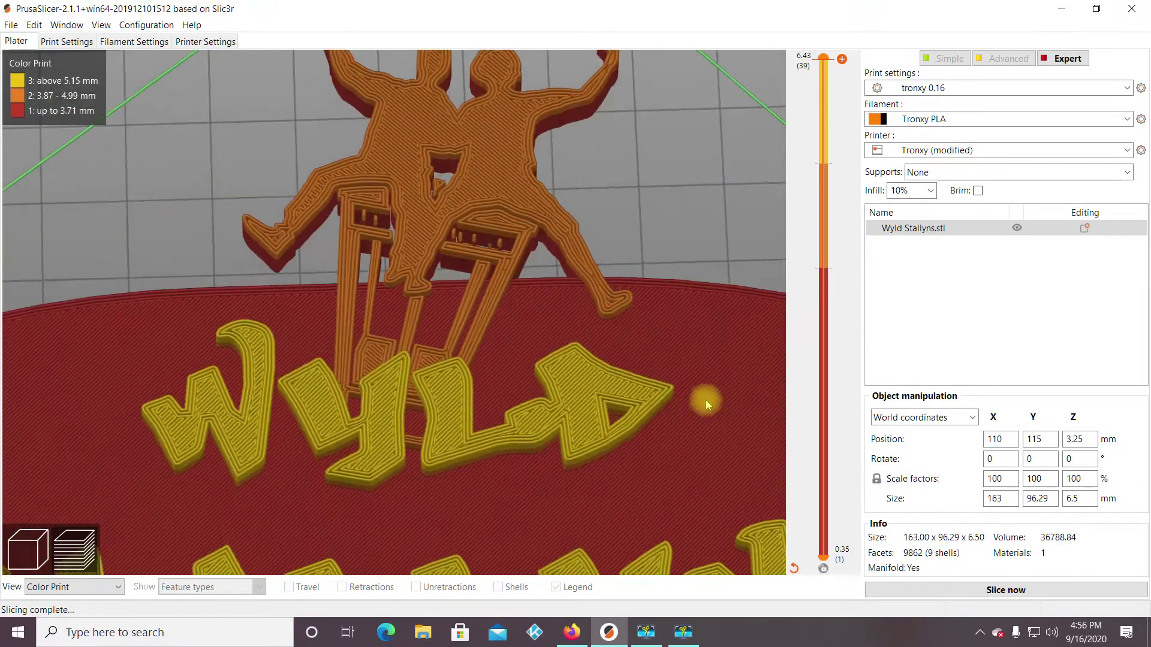
scroll(703, 409, "down", 5)
scroll(696, 404, "down", 1)
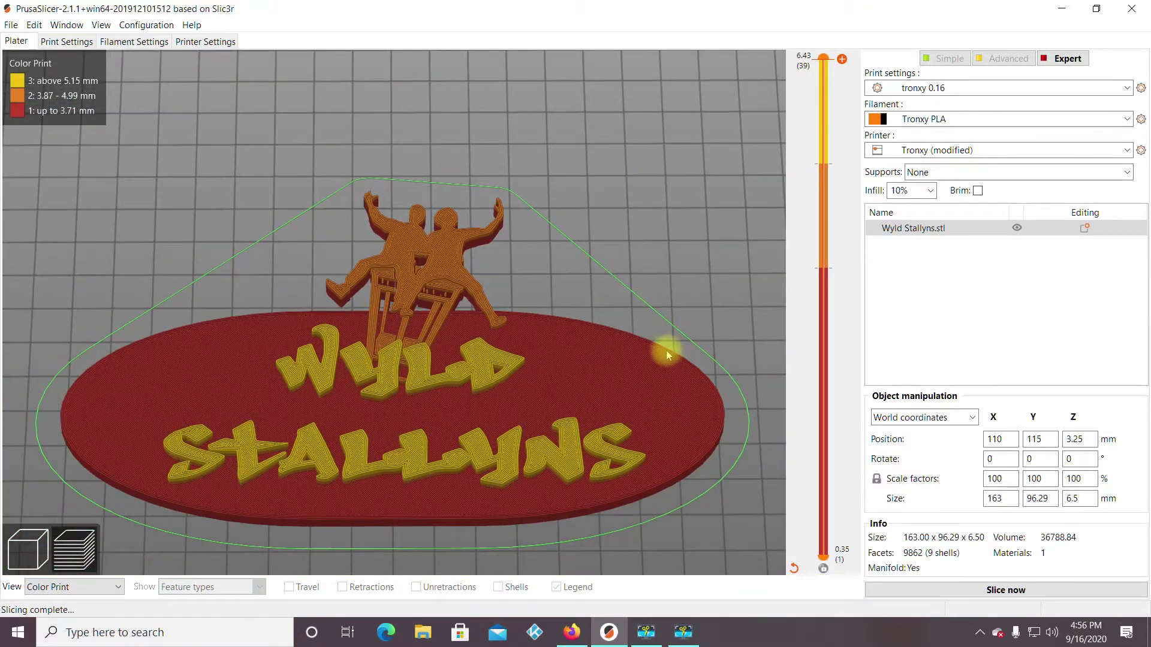
left_click_drag(667, 353, 657, 403)
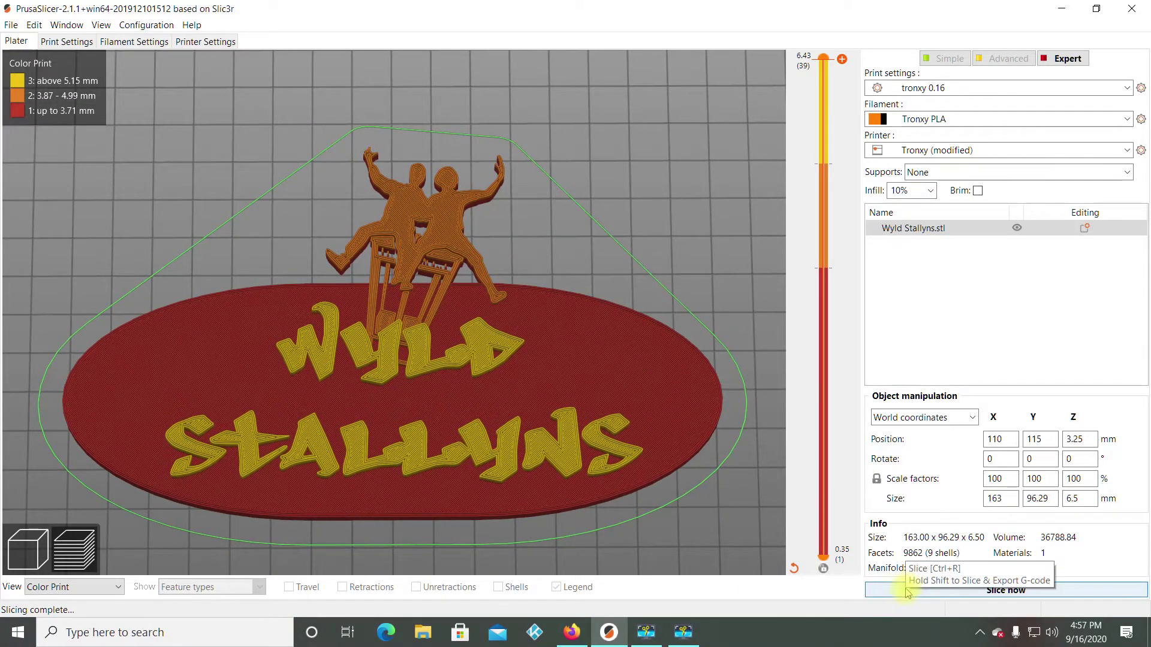
key("z")
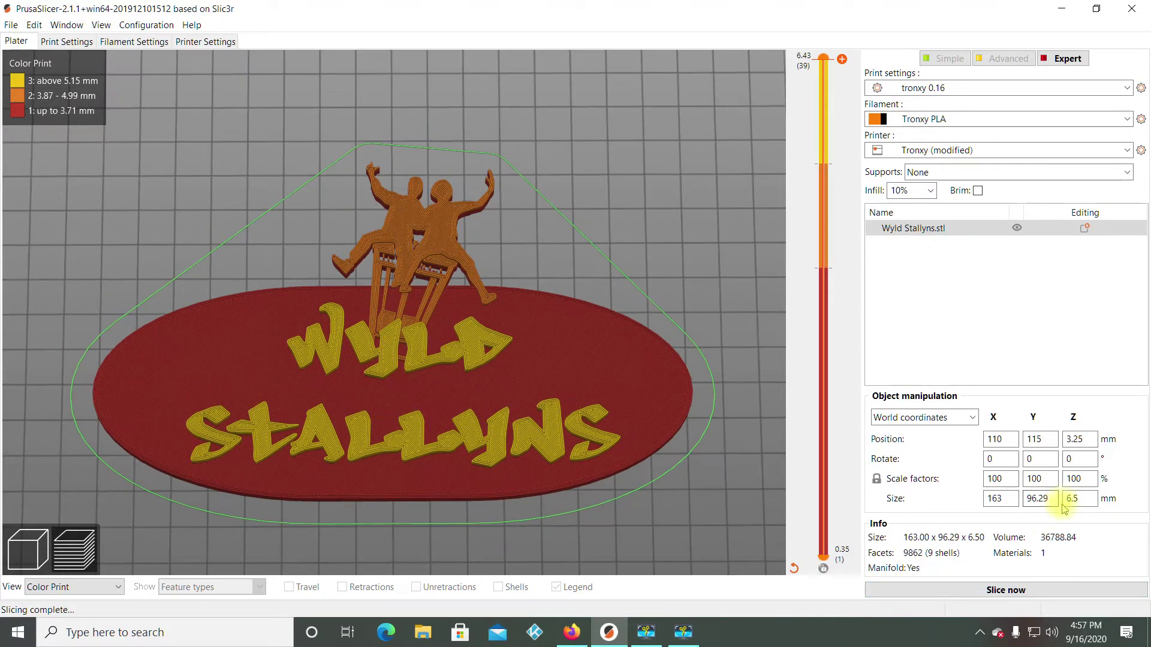
left_click(1016, 591)
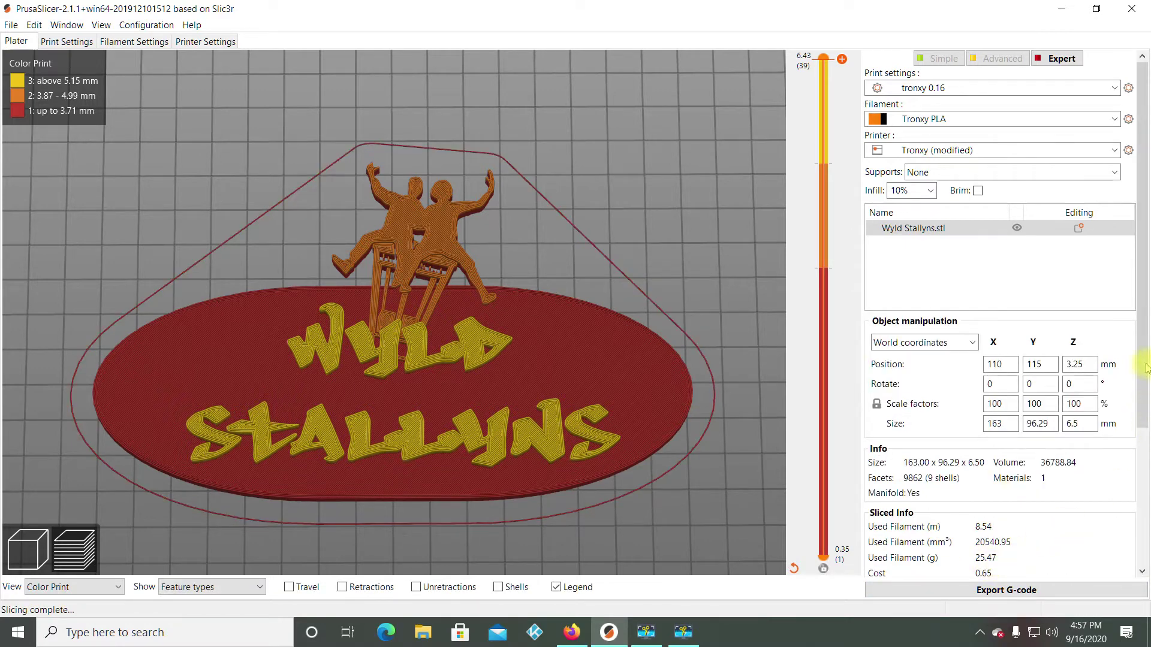
Scroll to the estimated printing times: 3h 42m 34s total, 2h 46m 30s for red
left_click_drag(1146, 370, 1071, 486)
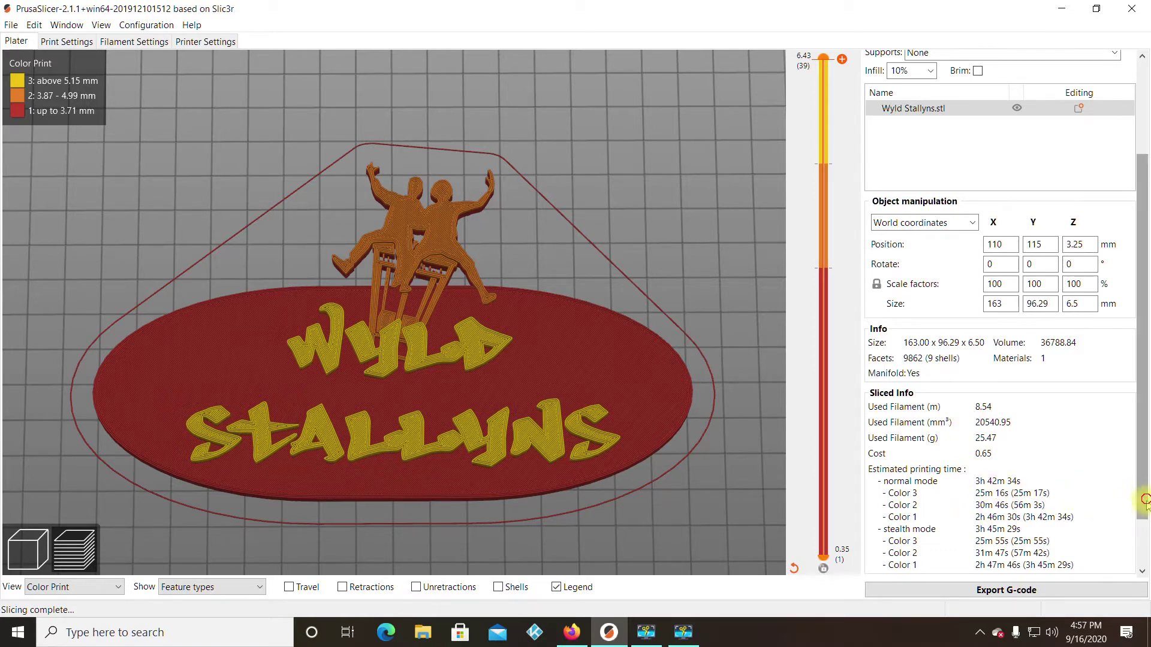
left_click_drag(1141, 496, 1144, 559)
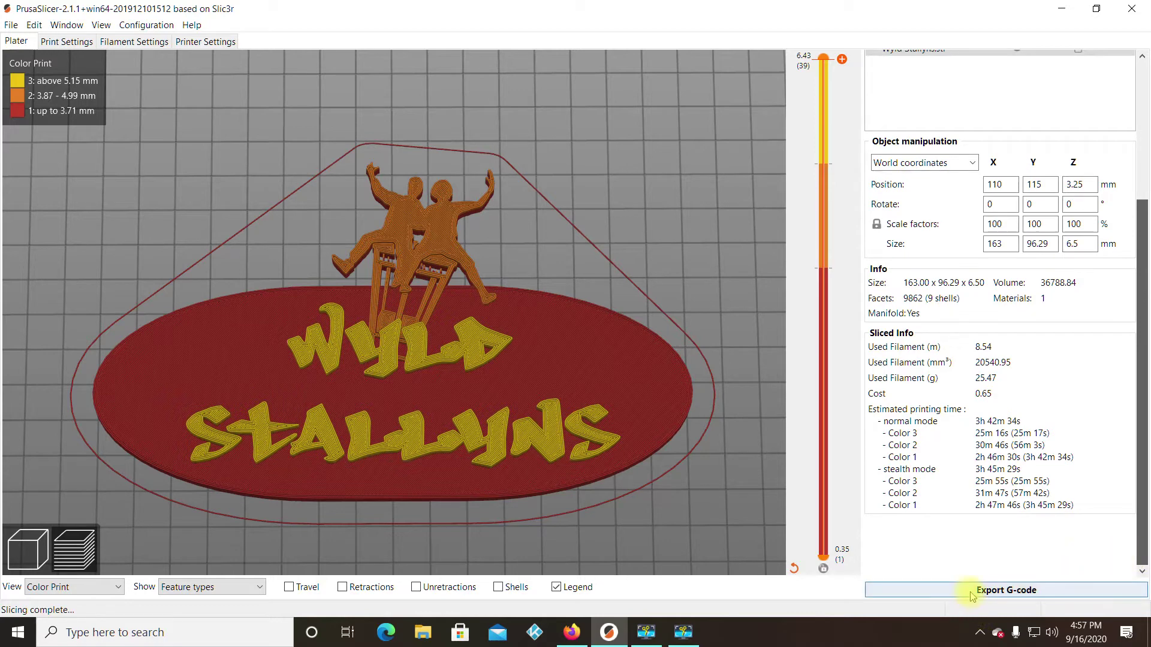